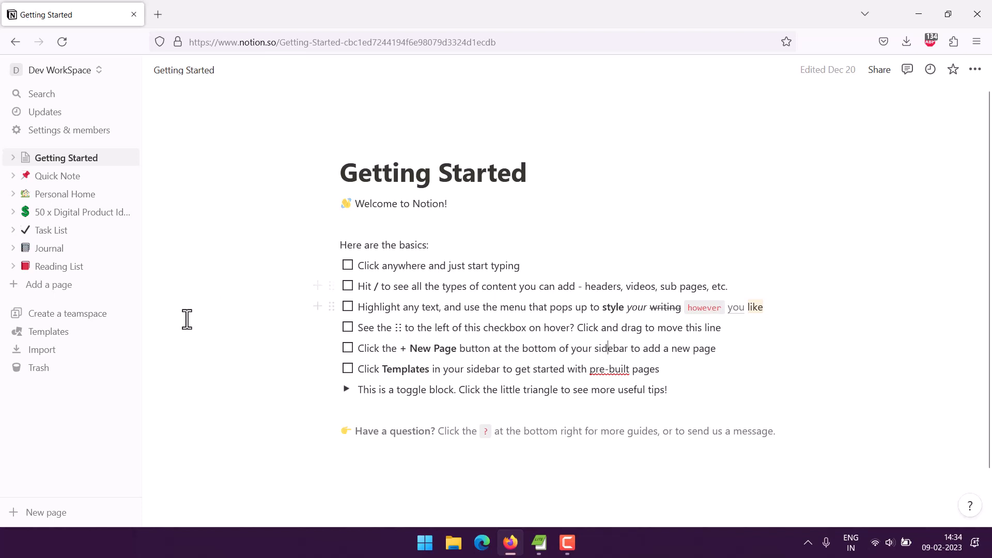
- Add a new page to the workspace and set it up as a table backed by a new database
left_click(36, 285)
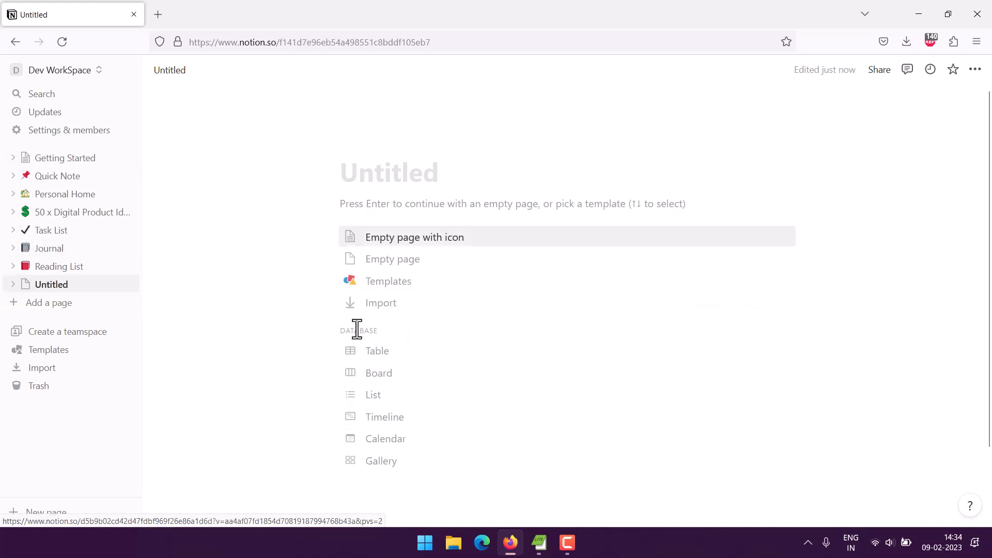
left_click(375, 353)
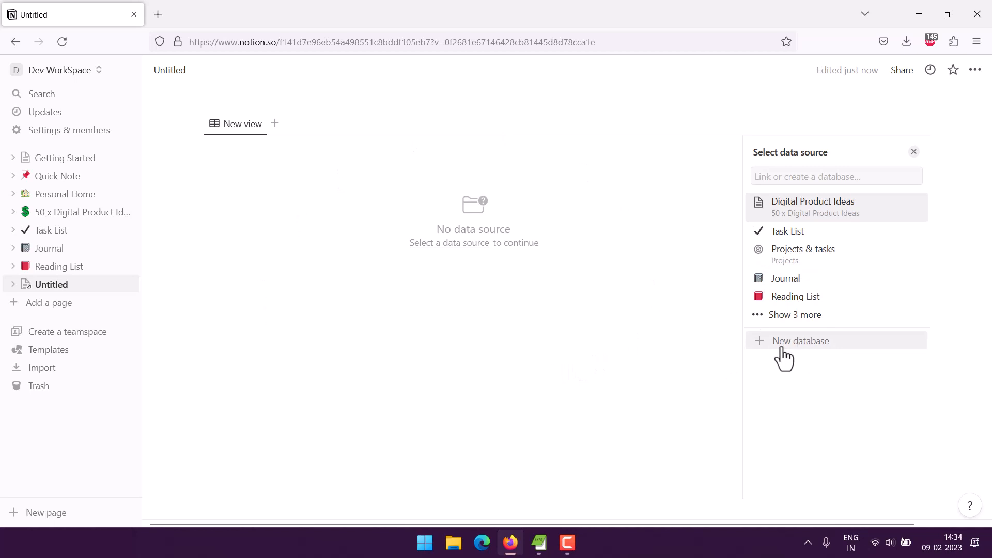
left_click(781, 344)
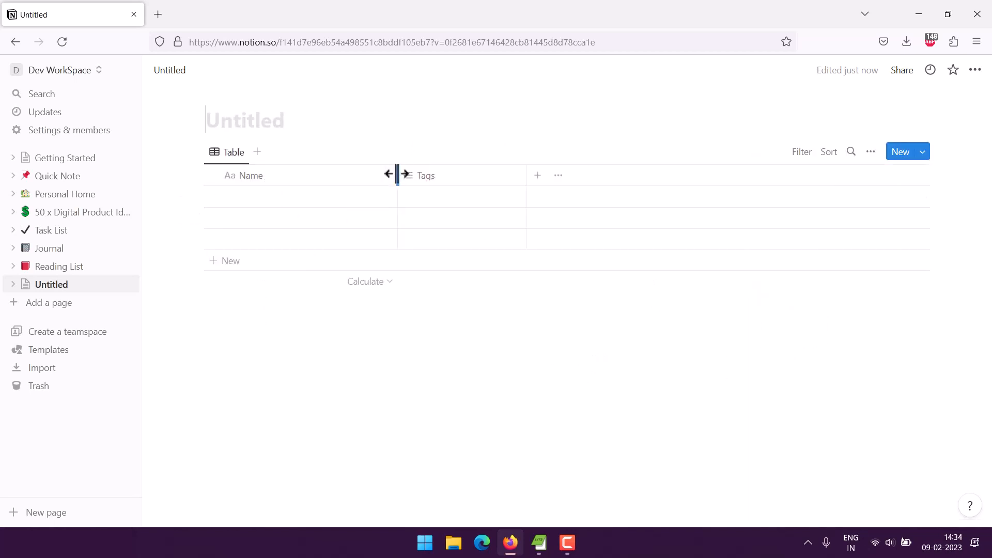
- Narrow the Name column and delete the Tags property from the table
left_click_drag(397, 174, 292, 181)
left_click(332, 179)
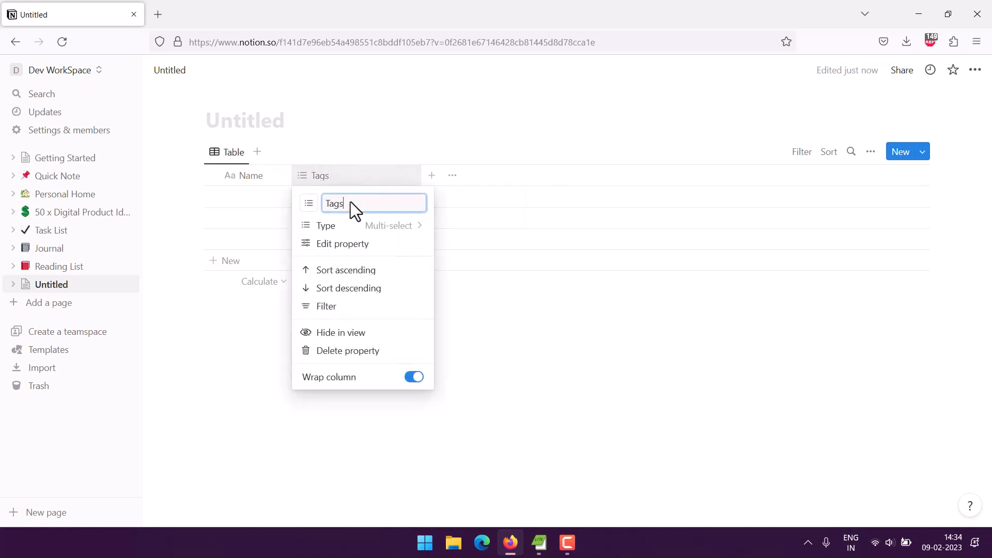
left_click(350, 351)
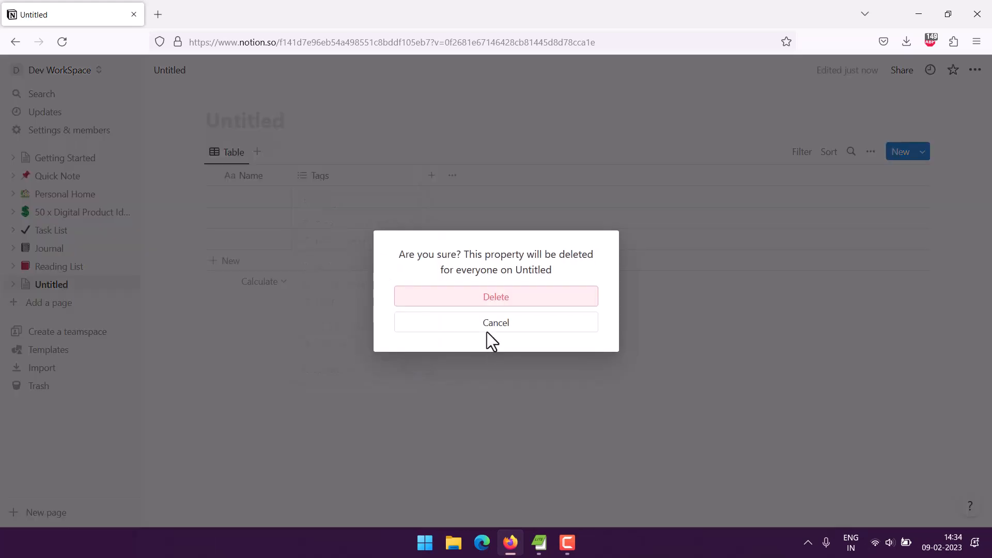
left_click(487, 298)
- Add a Phone property to the table and narrow its column
left_click(303, 178)
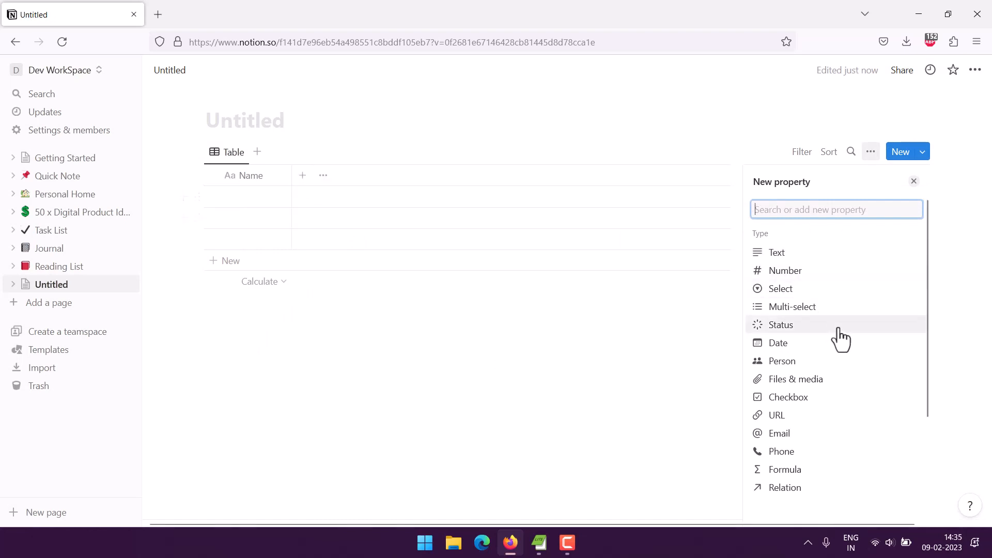
scroll(847, 361, "down", 2)
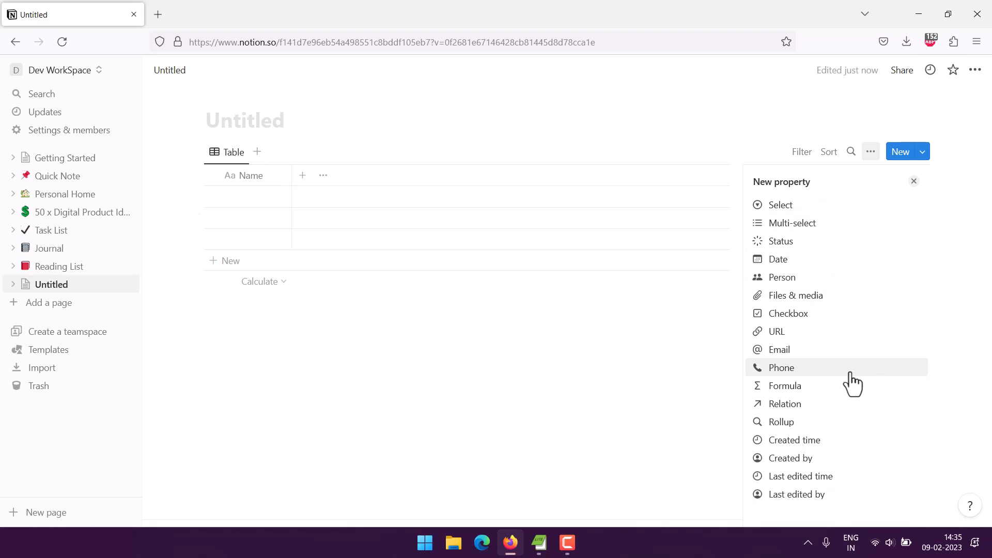
left_click(852, 382)
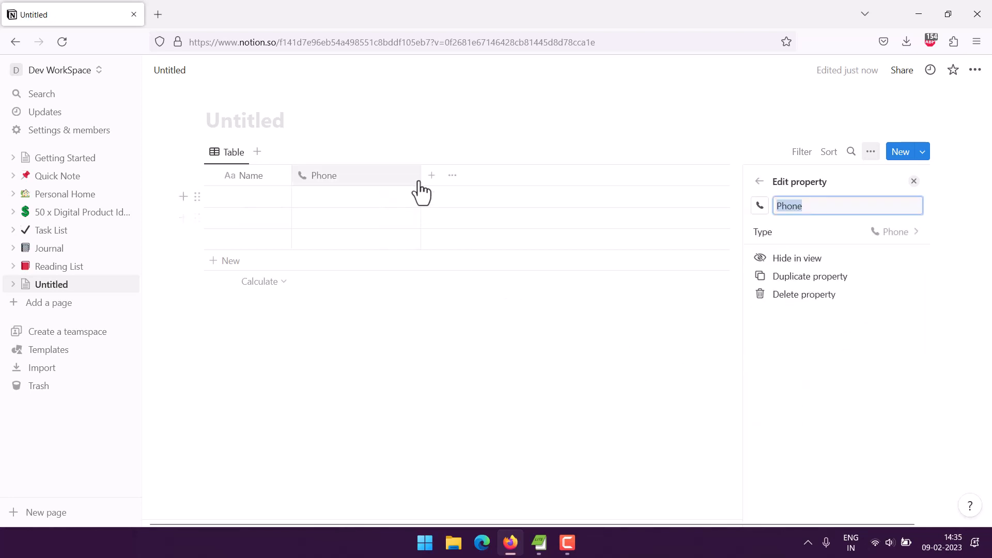
left_click_drag(422, 182, 361, 177)
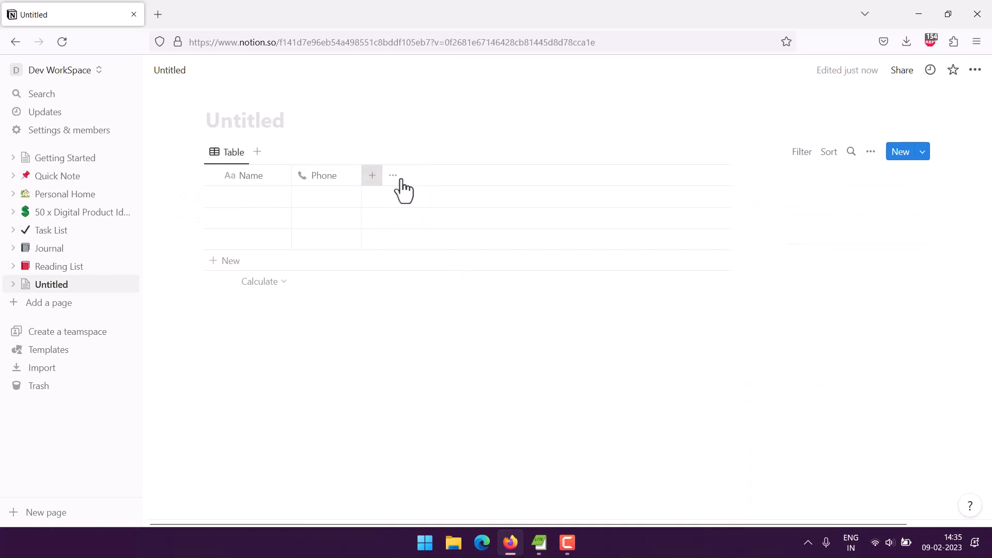
- Add an Email property after Phone and narrow its column to about the same width
left_click(401, 179)
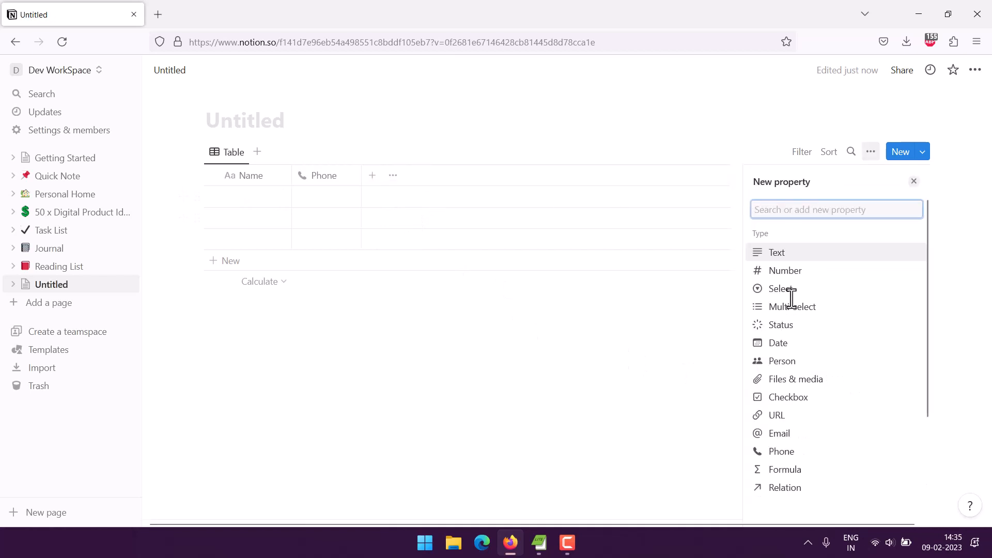
left_click(790, 438)
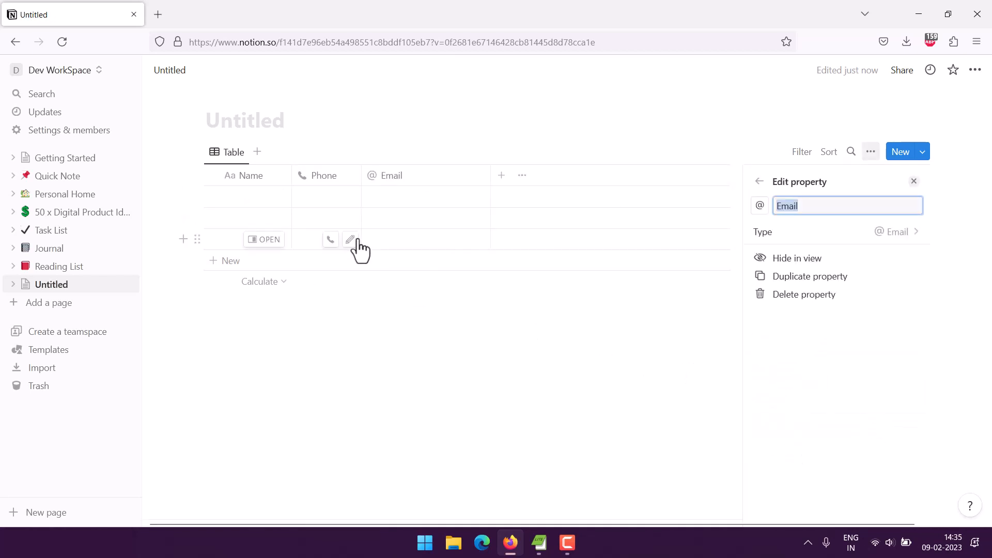
left_click(489, 174)
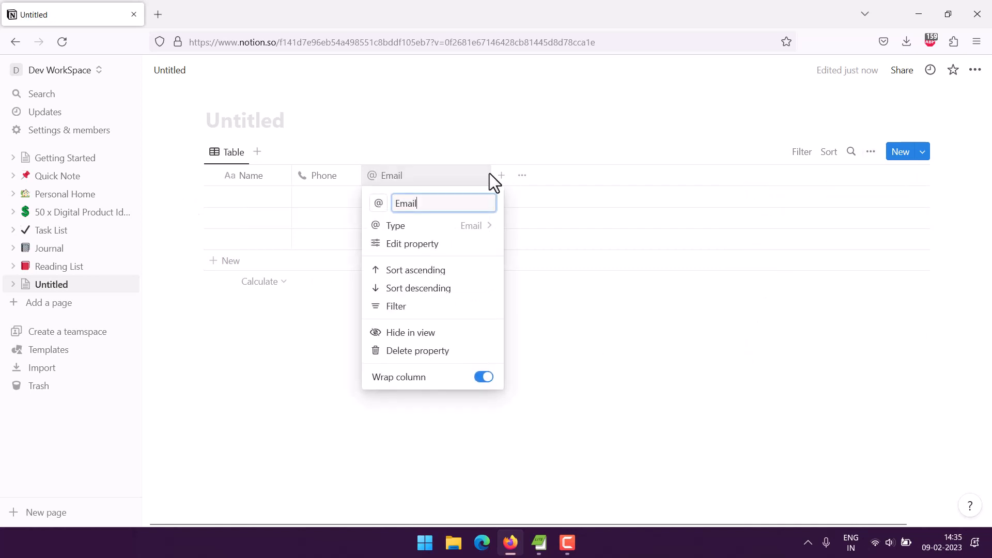
left_click(564, 350)
left_click_drag(492, 176, 431, 178)
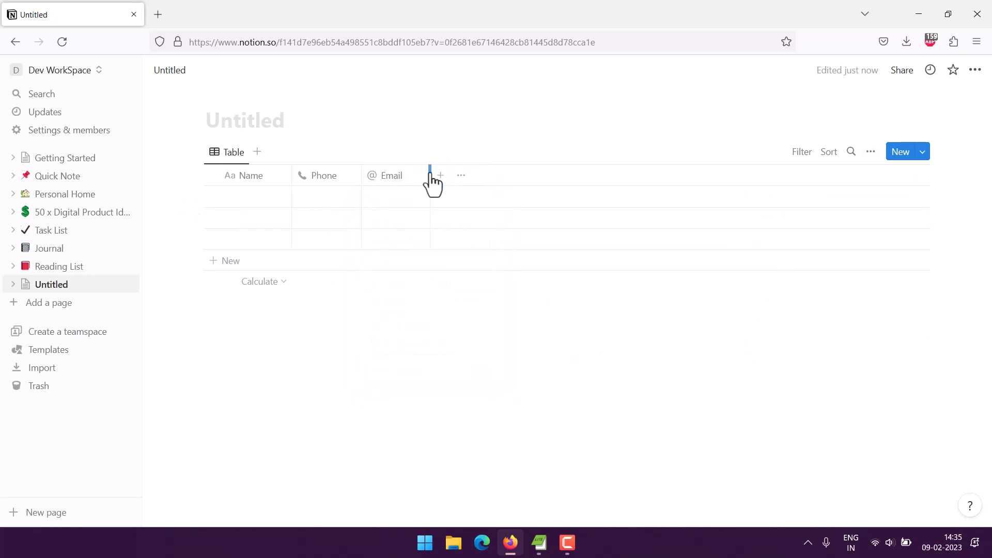
- Add a Select property after Email and name it Interest
left_click(441, 176)
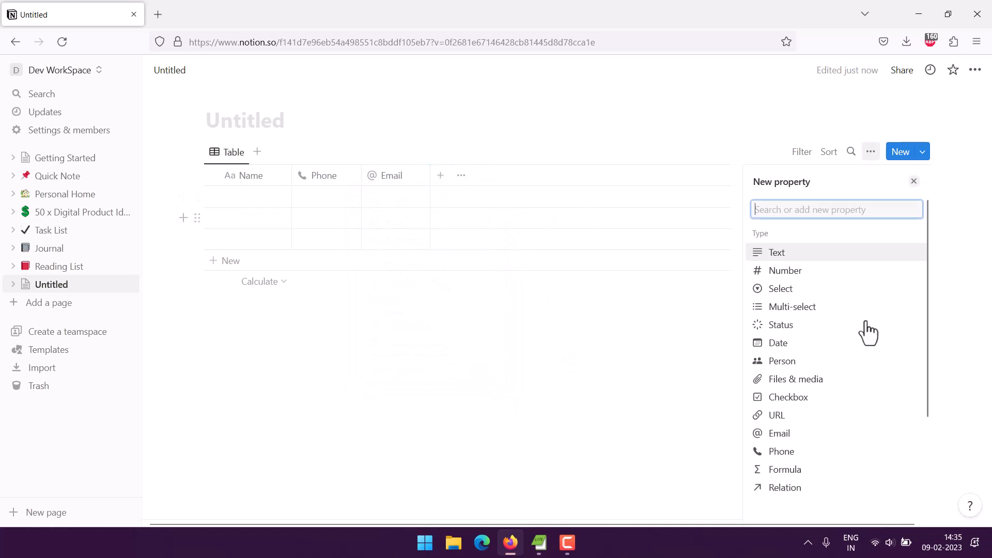
scroll(867, 334, "down", 2)
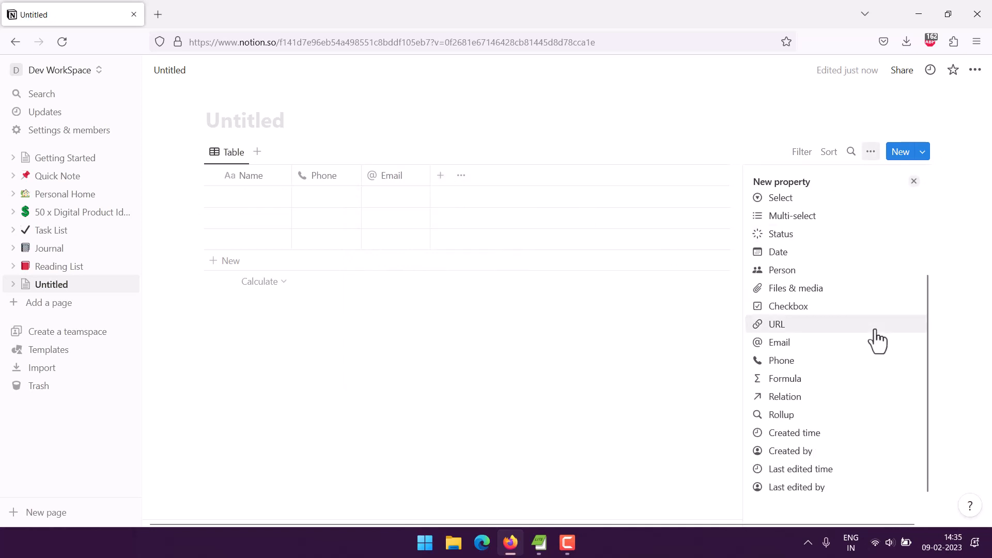
scroll(876, 333, "up", 2)
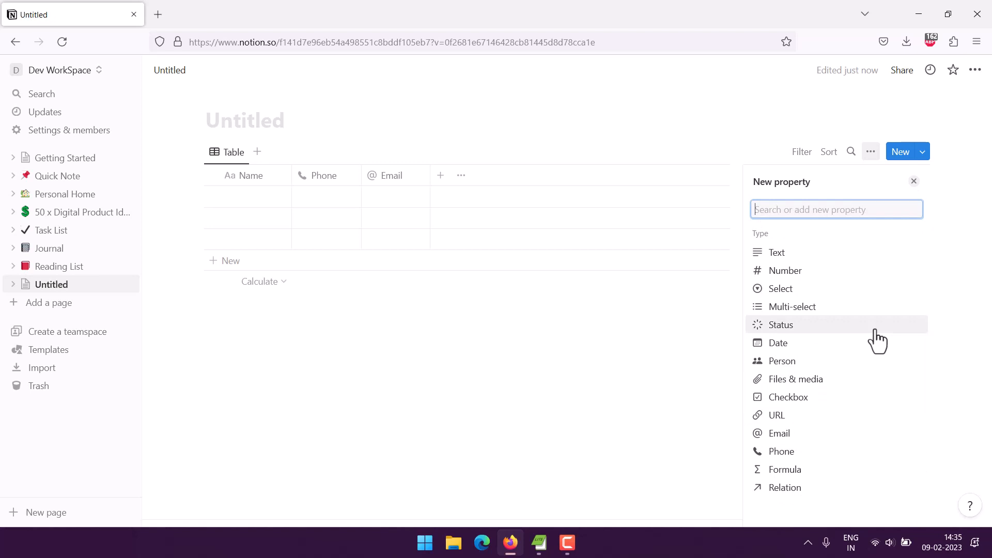
left_click(790, 290)
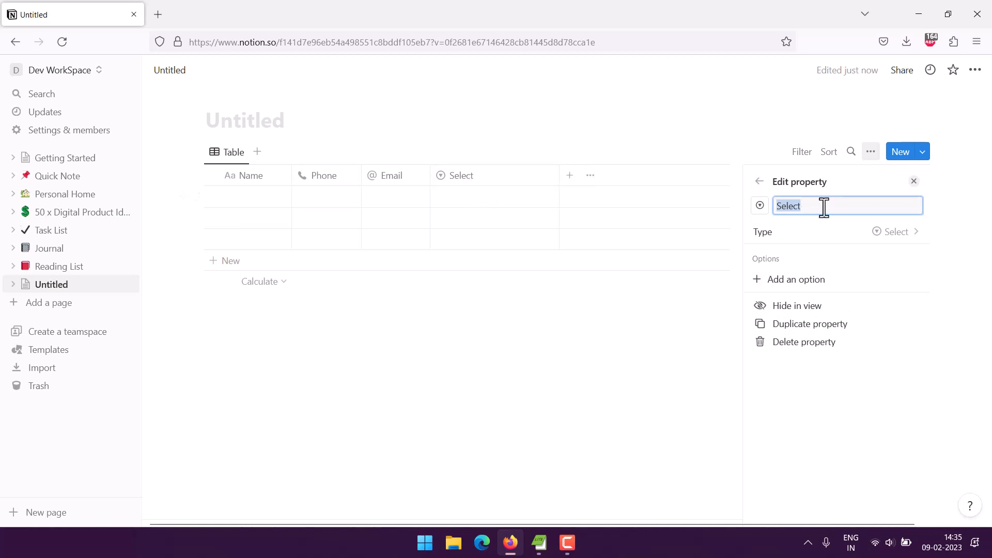
type("Interes")
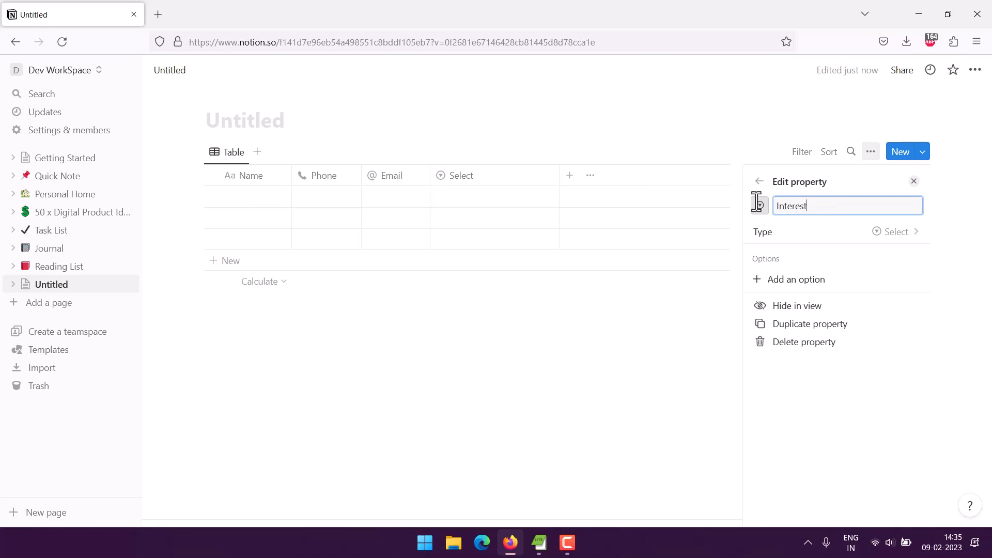
- Give the Interest property the options Interested, Not Interested, Unsure, Cold Lead and Hot Lead
left_click(805, 279)
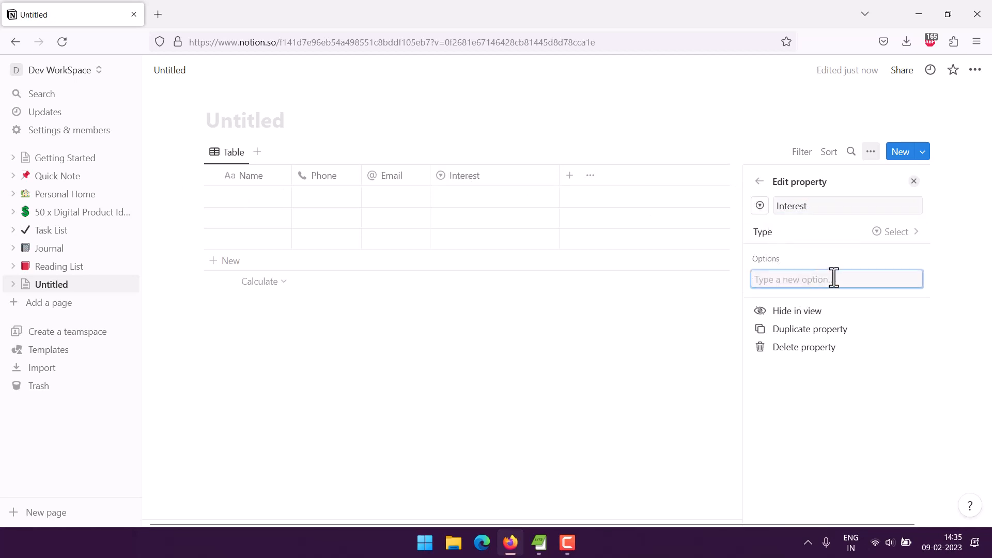
type("Interested")
key("Return")
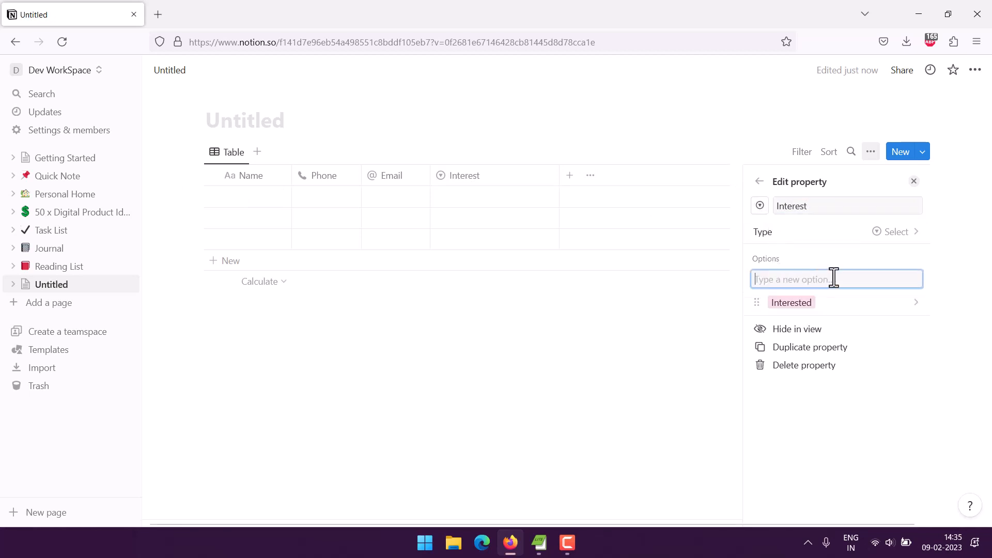
type("N")
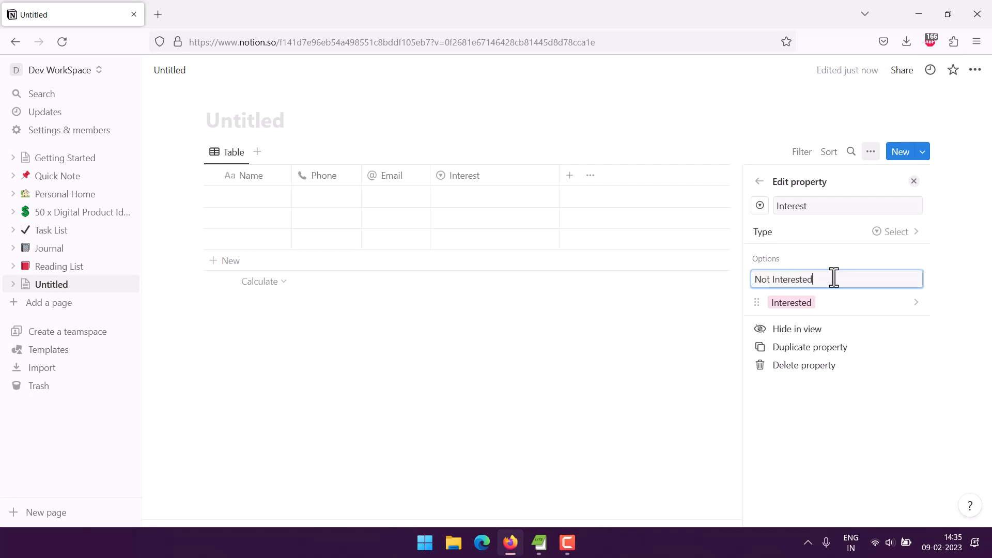
type("ot Interested")
key("Return")
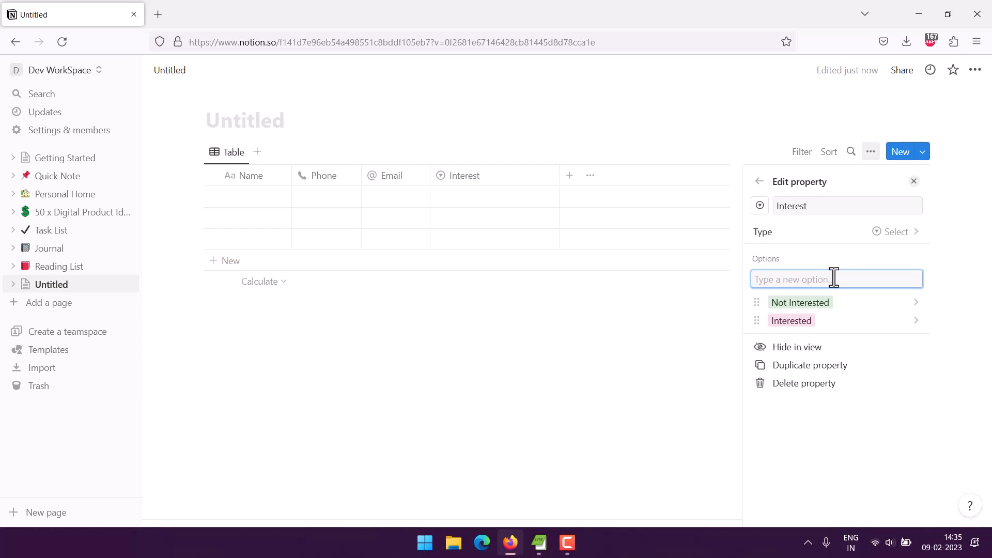
type("Unsure")
key("Return")
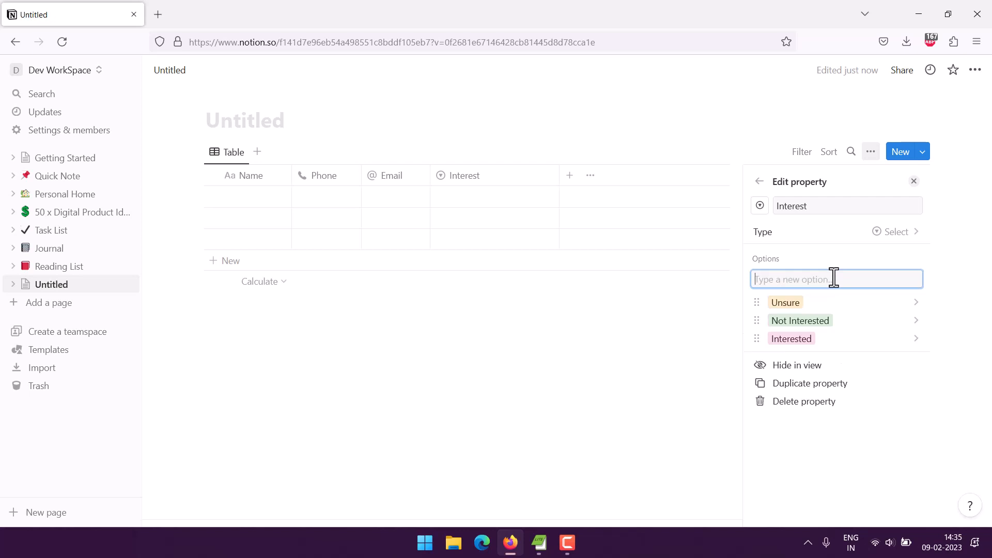
type("Cold Lead")
key("Return")
type("Hot")
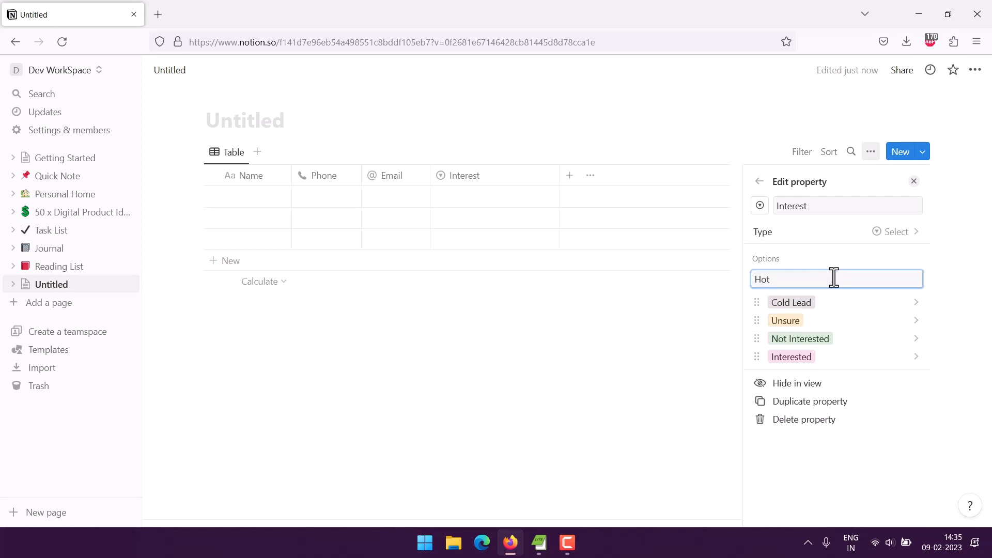
key("Return")
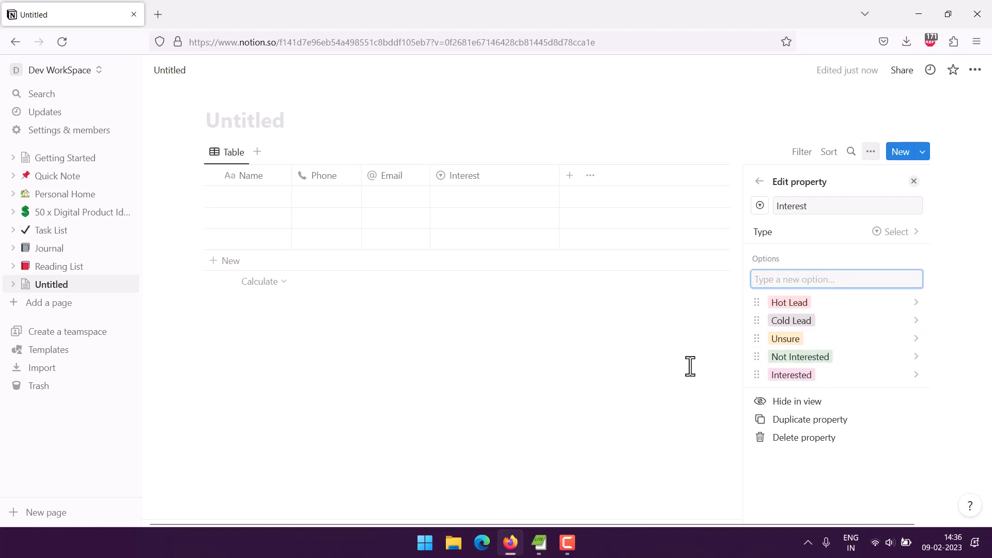
- Add a Text property named Notes to the table
left_click(759, 180)
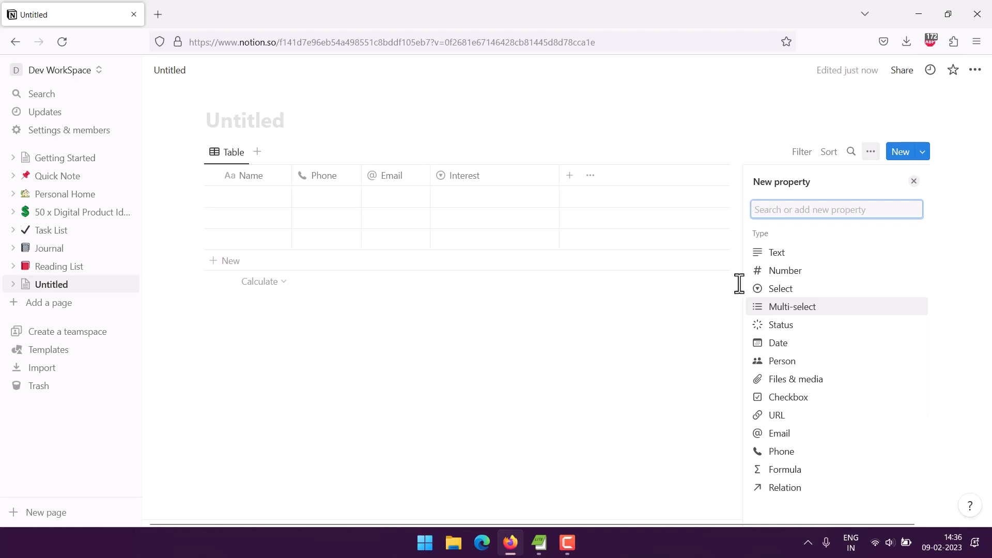
left_click(780, 253)
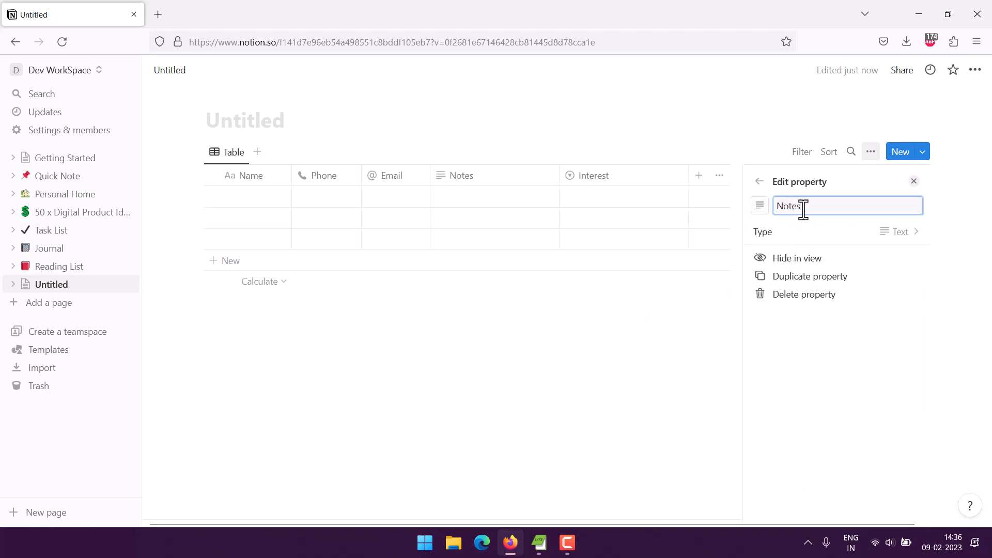
left_click(595, 348)
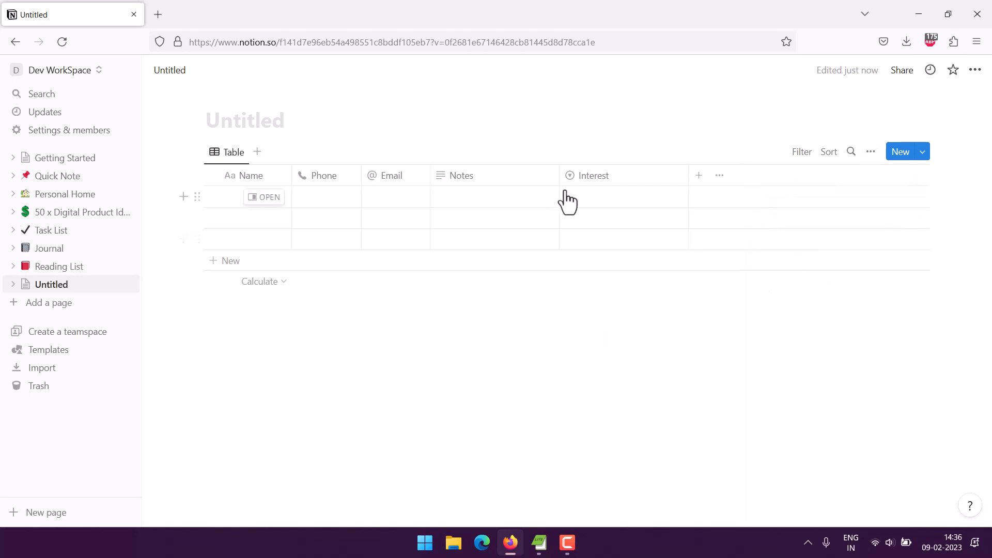
- Place the Notes column after Interest and narrow both columns to about the width of Email
left_click_drag(558, 172, 582, 209)
left_click_drag(558, 175, 495, 178)
- Fill in the contact's name, phone number and e-mail in the first row
left_click(235, 198)
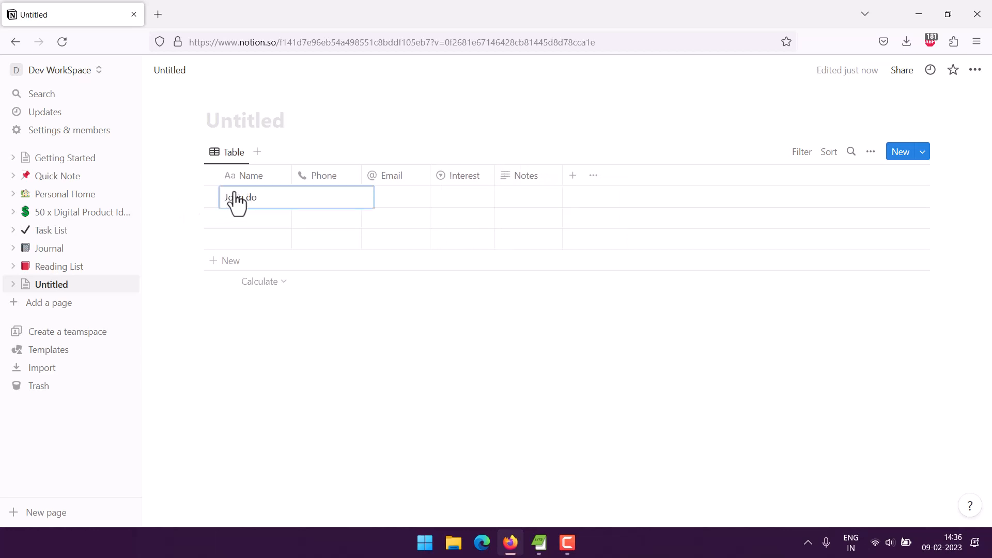
left_click(316, 201)
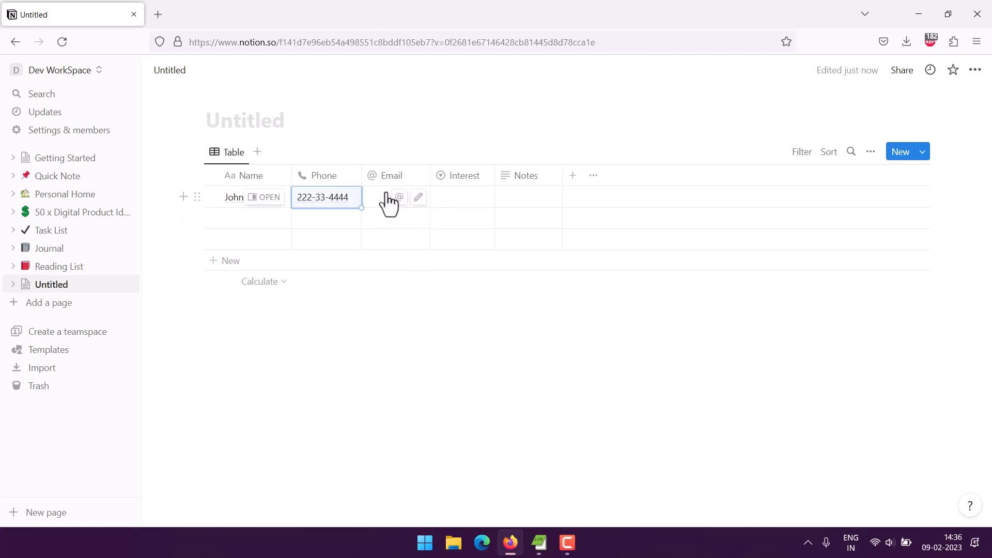
left_click(387, 197)
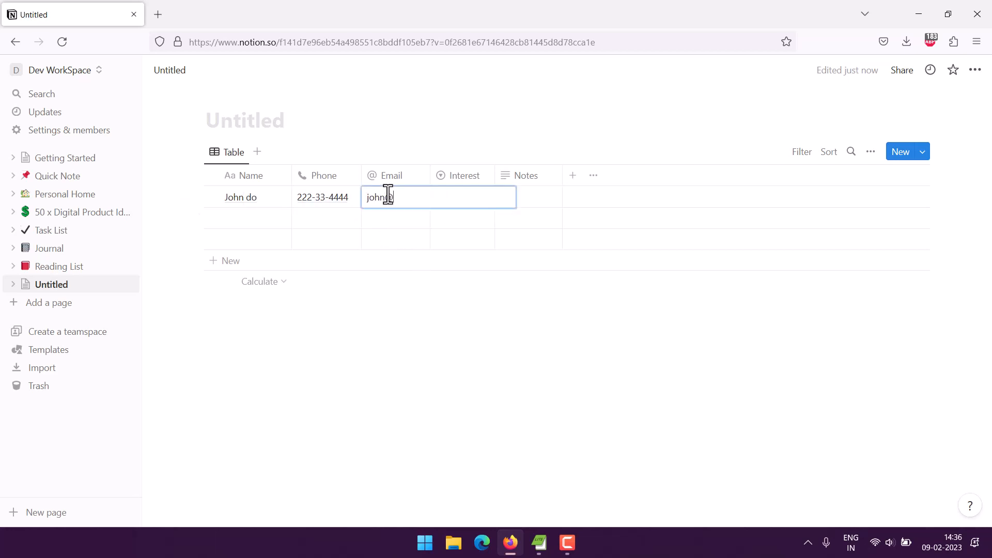
key("Tab")
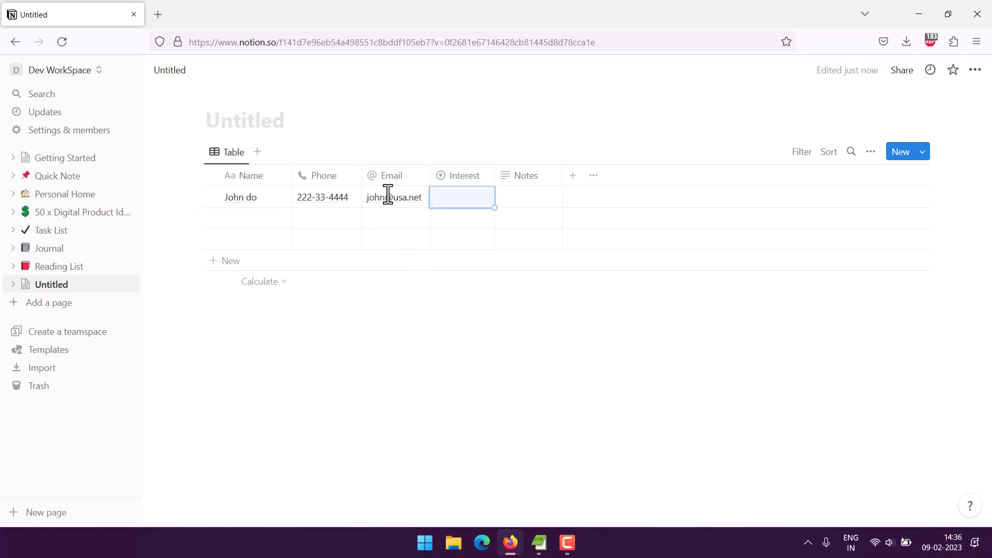
- Set the first row's Interest to Interested and enter the note "interested in offer XYZ"
left_click(478, 206)
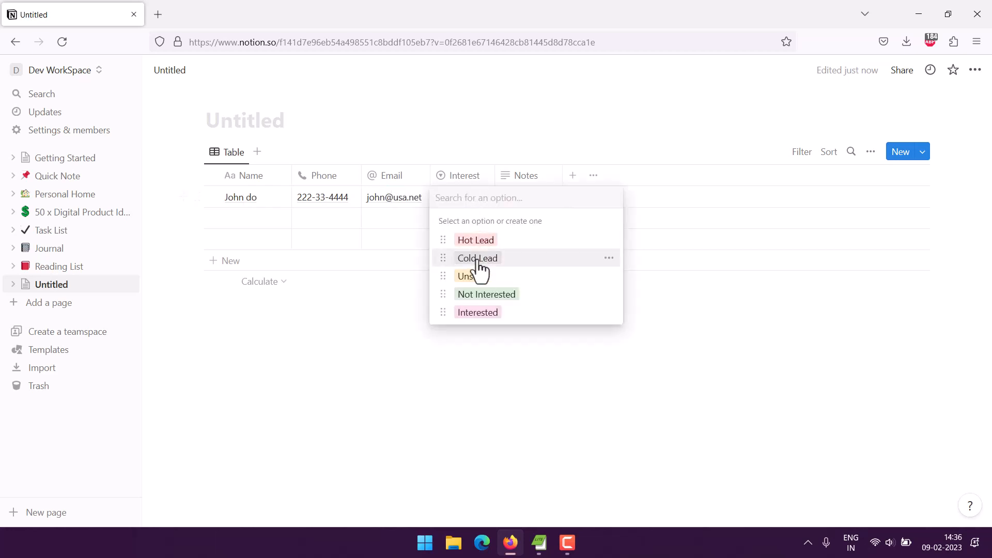
left_click(479, 315)
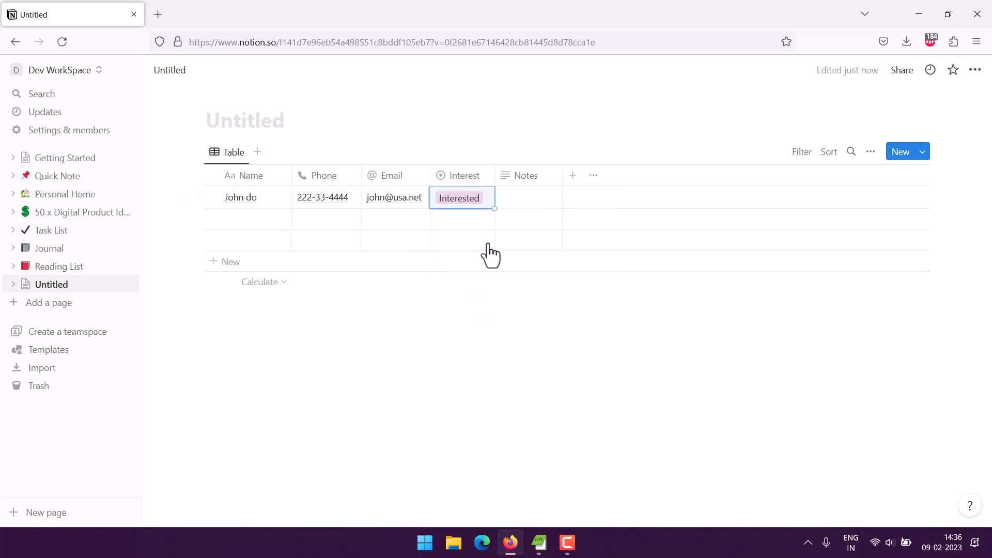
left_click(521, 202)
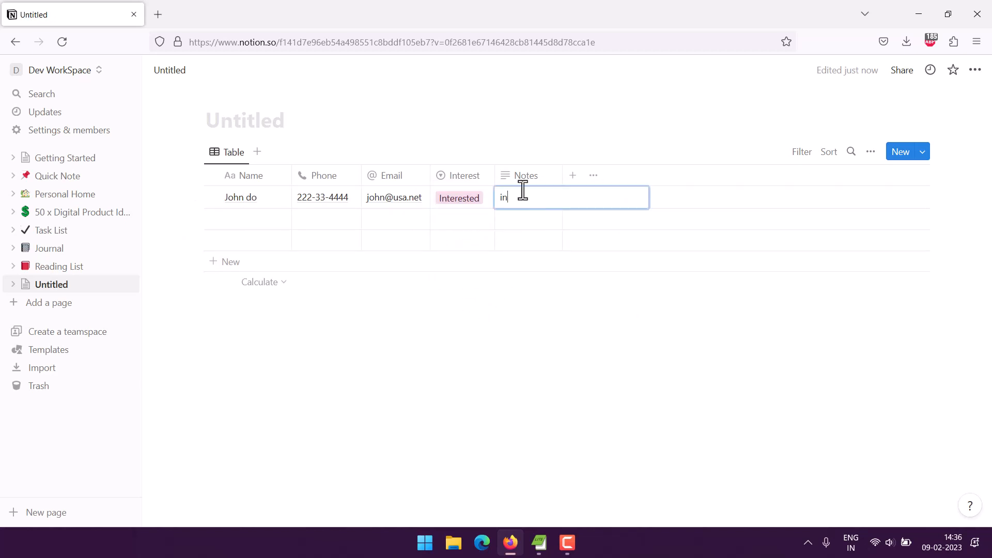
type("interested in offer XYZ")
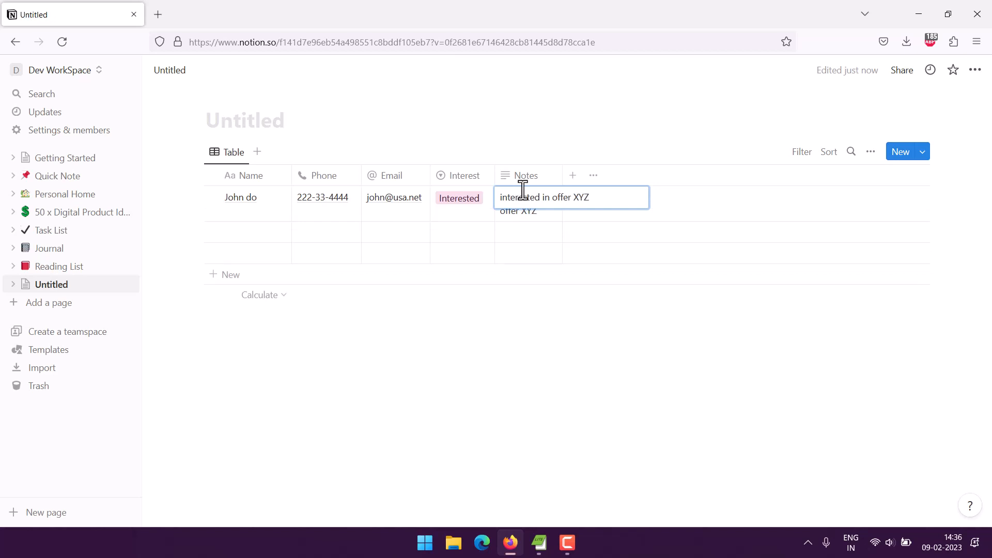
key("Return")
left_click(255, 232)
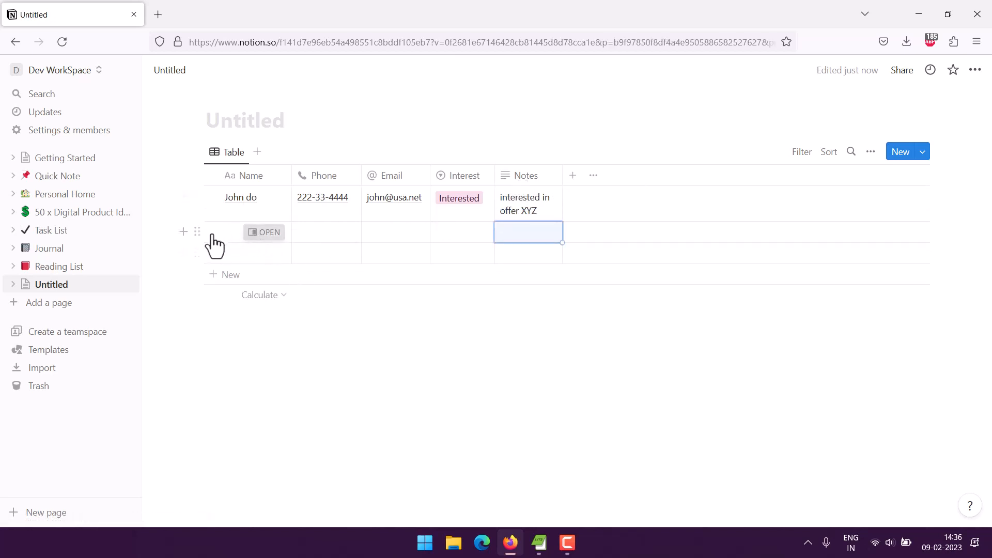
left_click(368, 391)
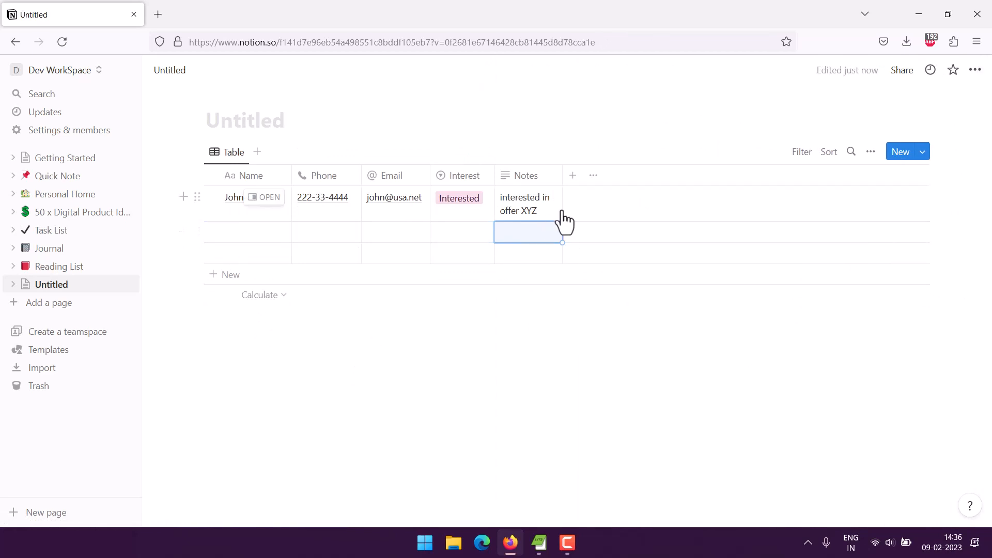
- Title the page "Sign up Sheet tracker"
left_click(272, 127)
type("Si")
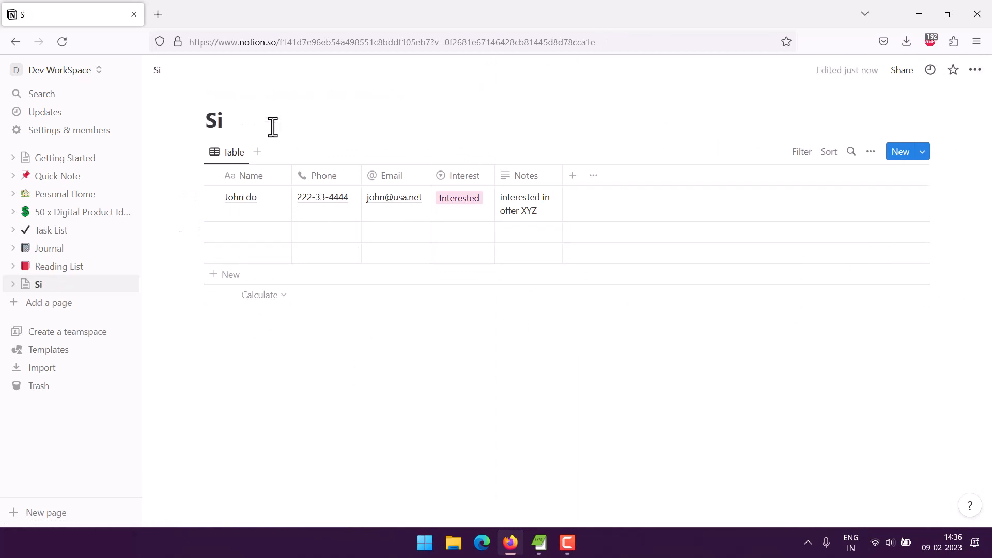
type("gn up Sheet tracker")
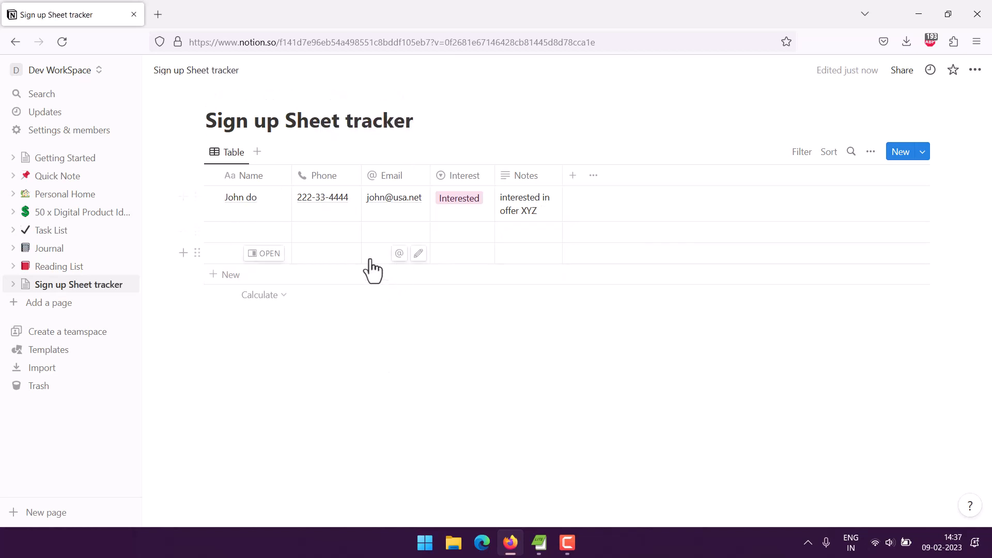
- Preview the existing view in the Board, Timeline, Calendar, List and Gallery layouts and return it to the Table layout
left_click(216, 157)
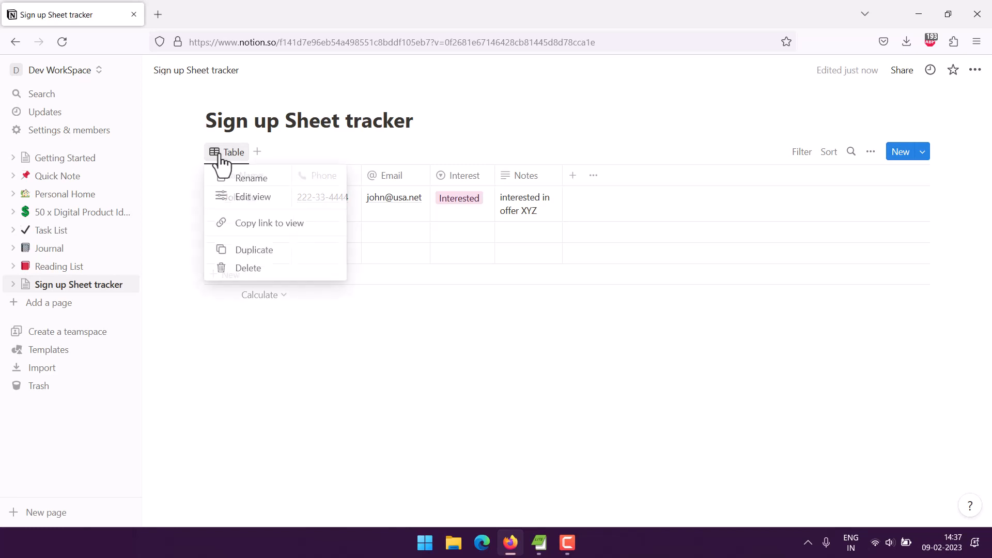
left_click(237, 197)
left_click(799, 236)
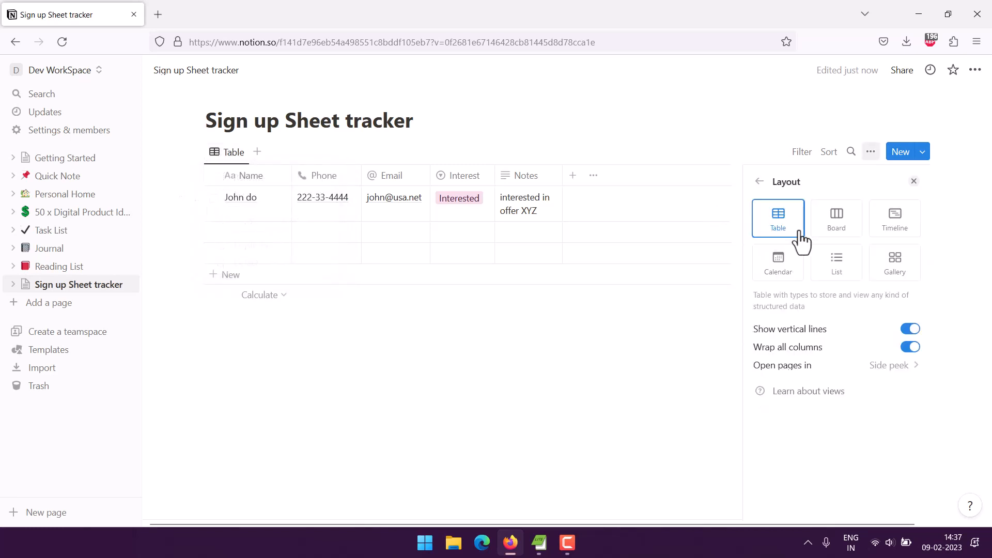
left_click(836, 235)
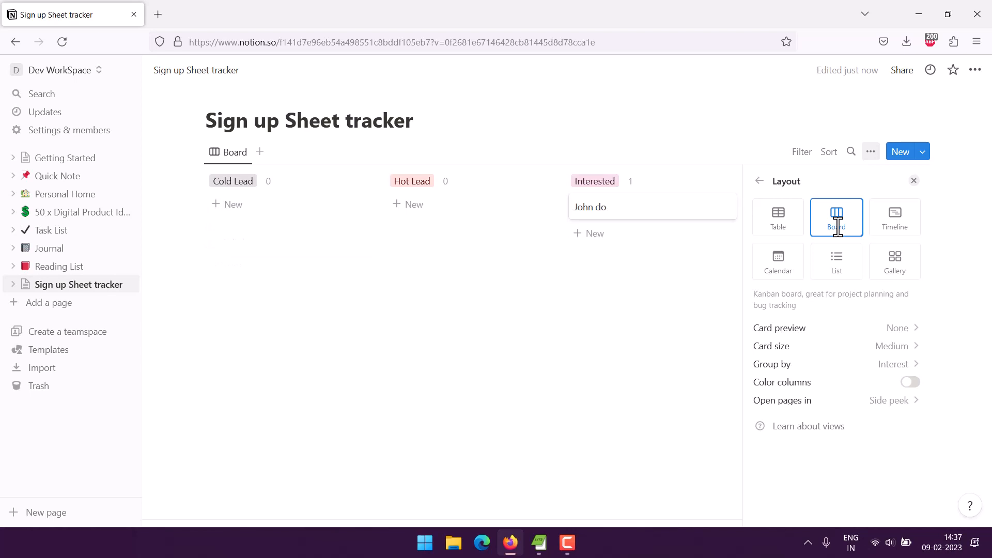
left_click(893, 235)
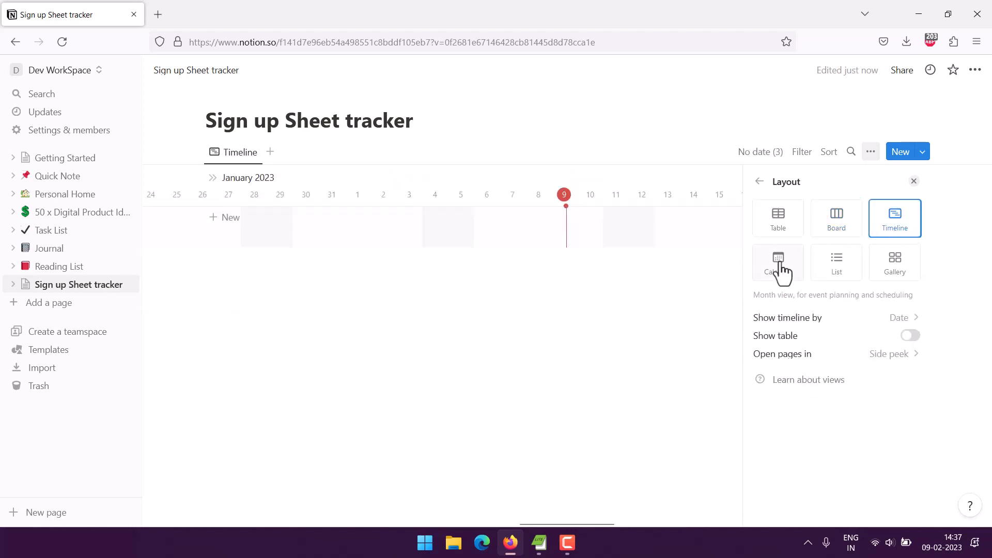
left_click(798, 270)
left_click(843, 264)
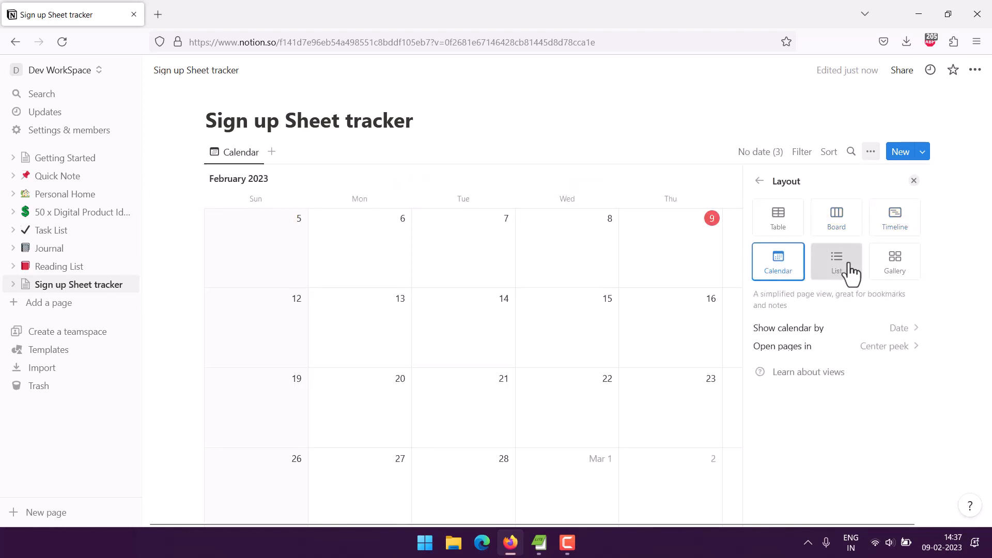
left_click(885, 274)
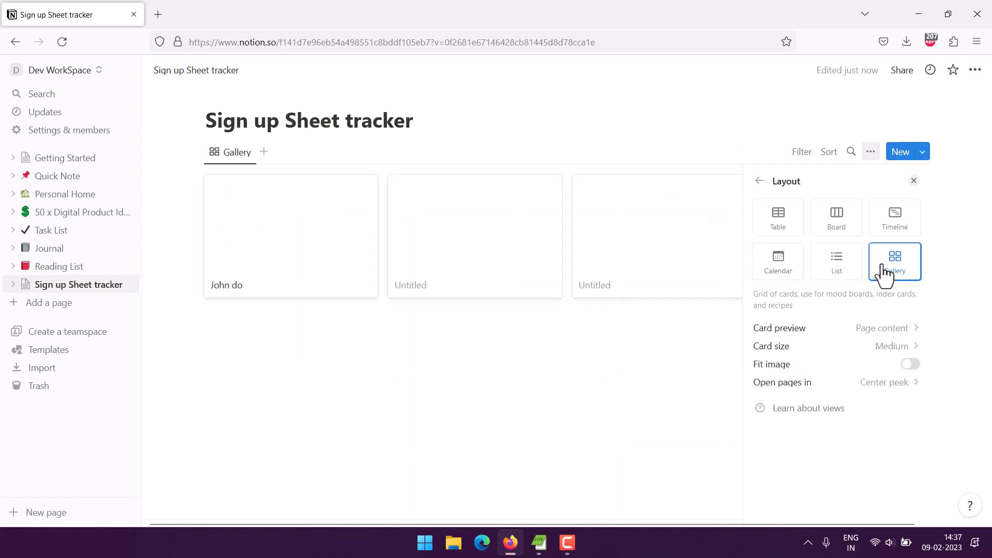
left_click(790, 227)
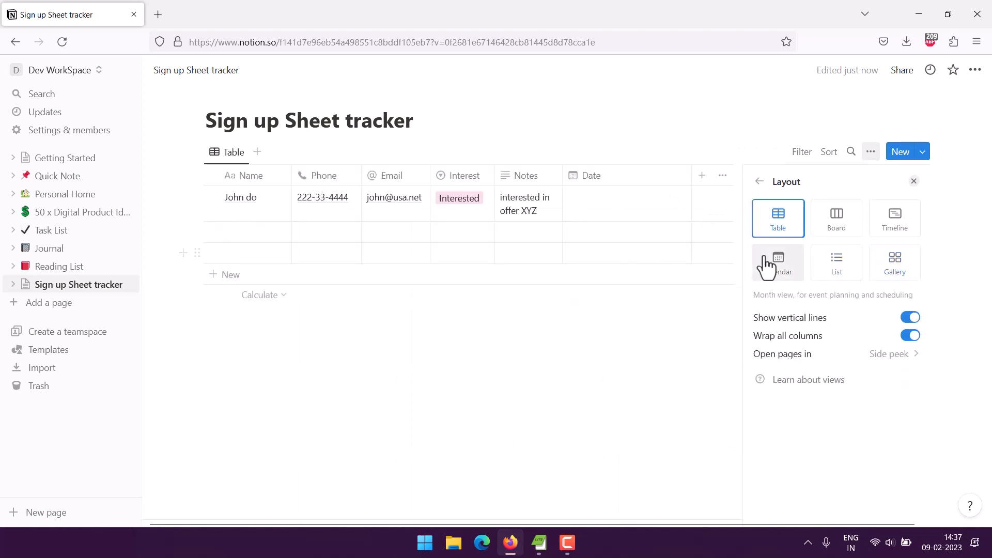
left_click(706, 383)
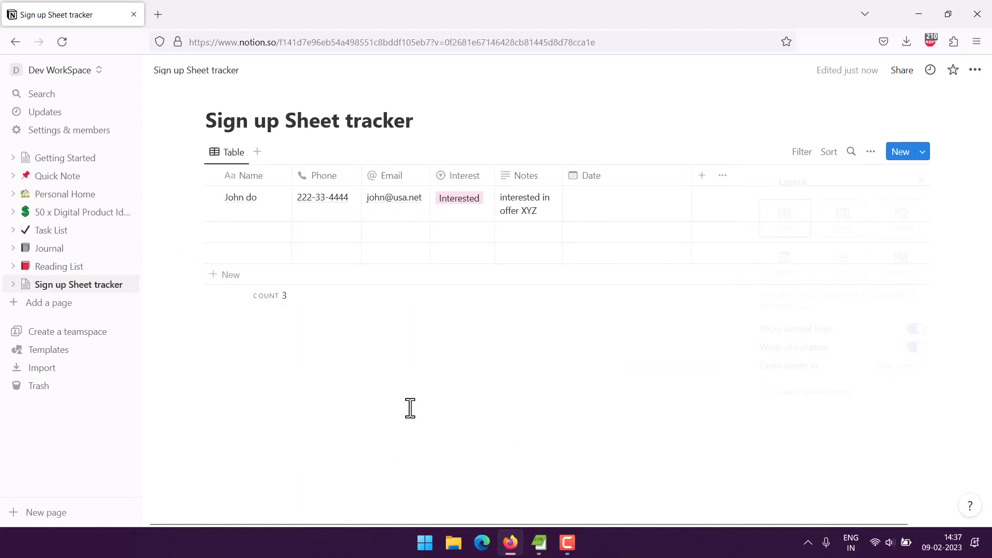
- Add an empty row to the end of the table and create a second database view with the Board layout
left_click(217, 278)
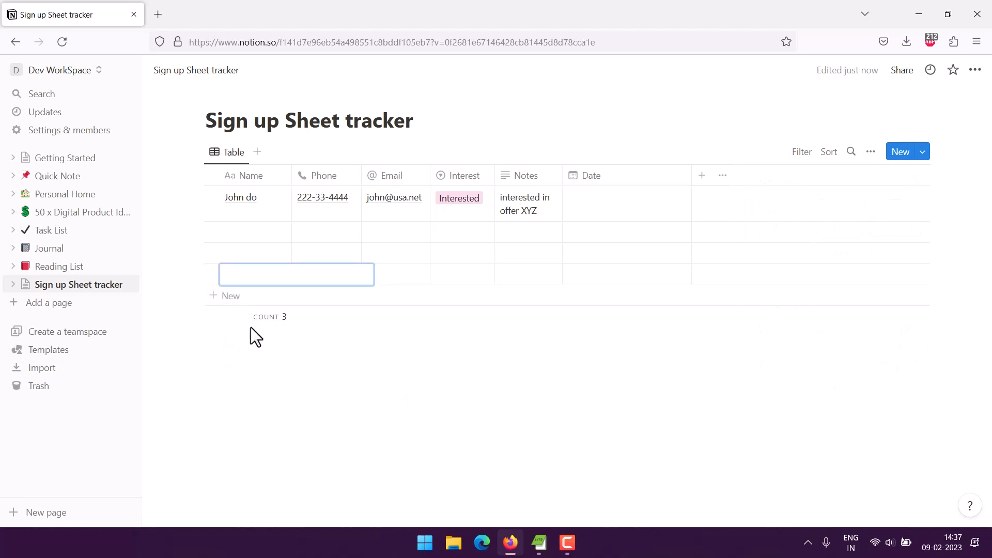
left_click(258, 152)
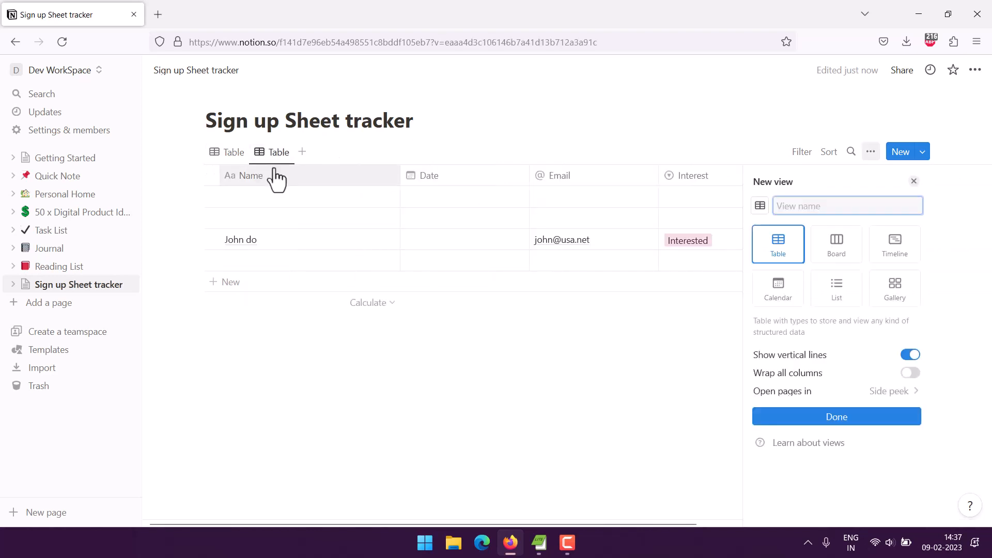
left_click(837, 252)
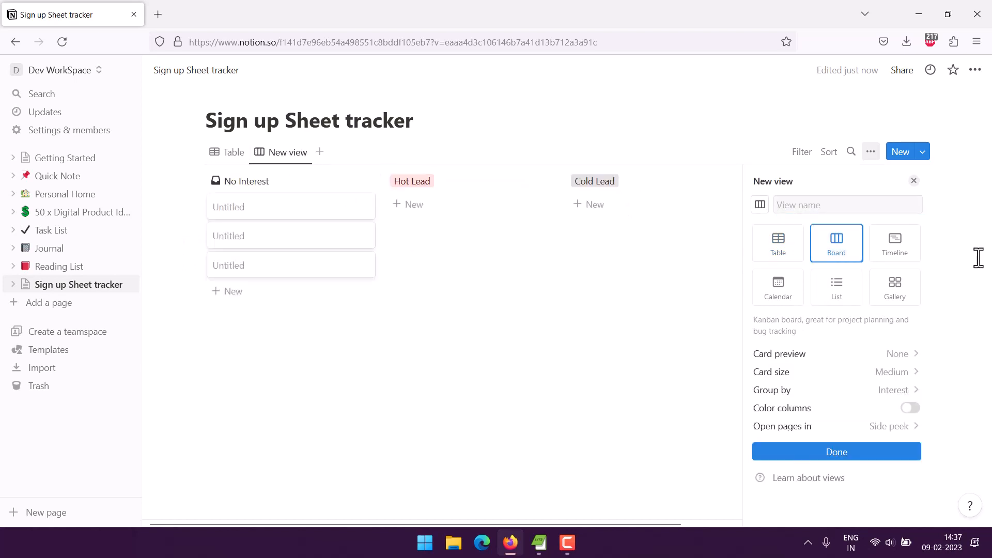
left_click(626, 442)
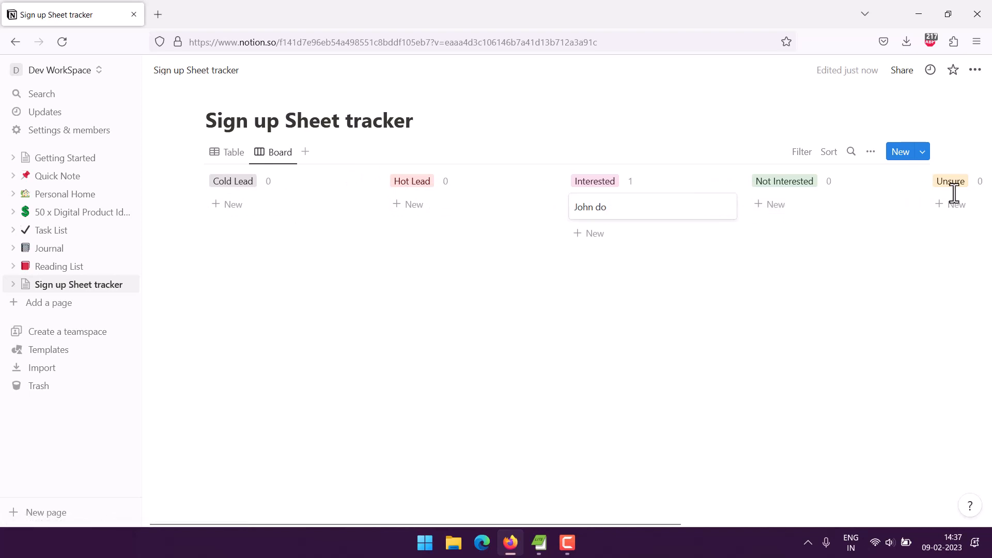
- Rename the Board view to Interest
left_click(277, 155)
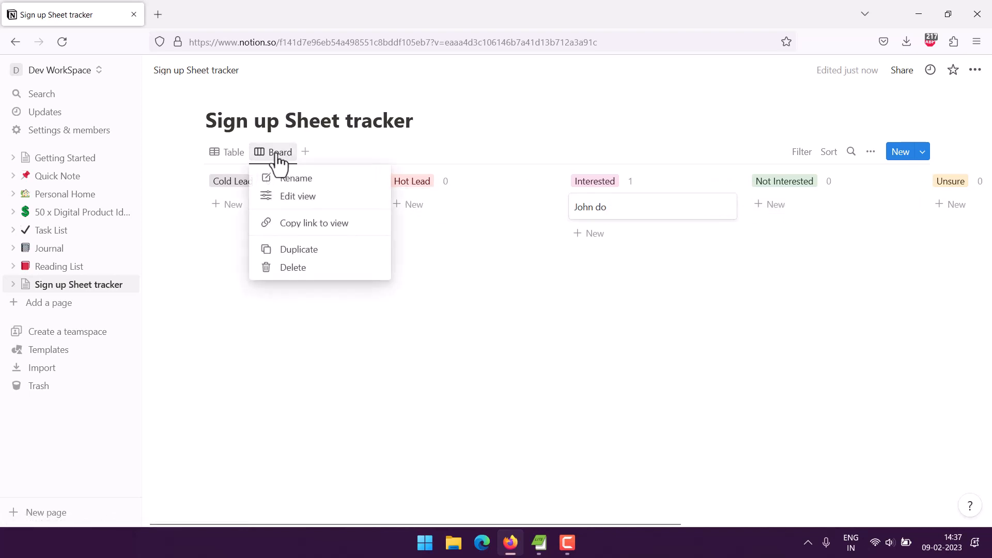
left_click(333, 196)
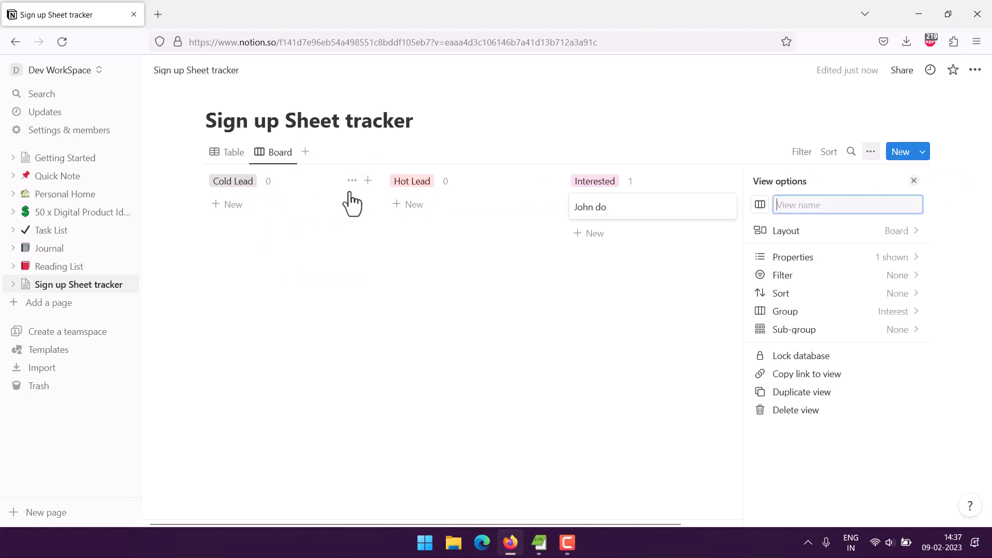
type("Interest")
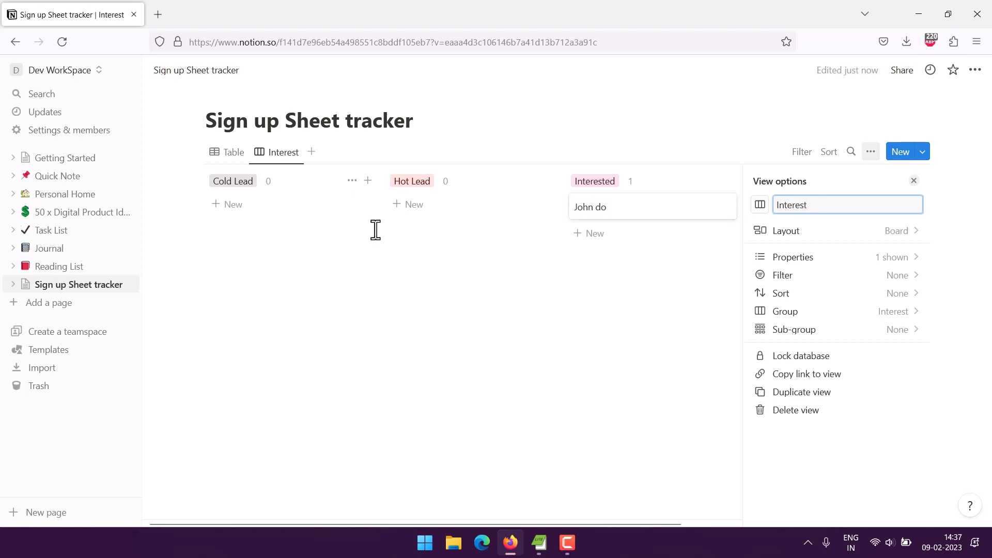
left_click(412, 354)
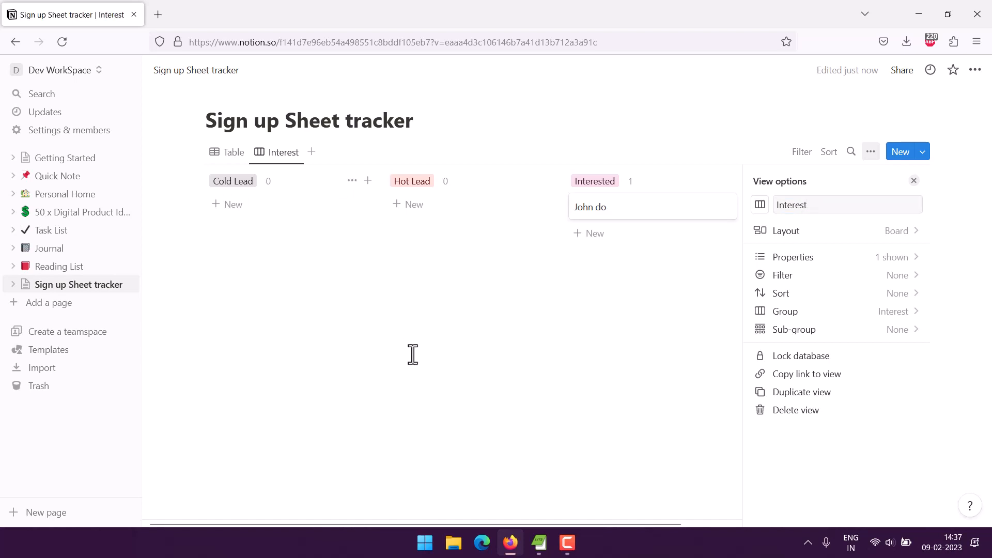
- Rename the Table view to Leads
left_click(233, 155)
left_click(231, 153)
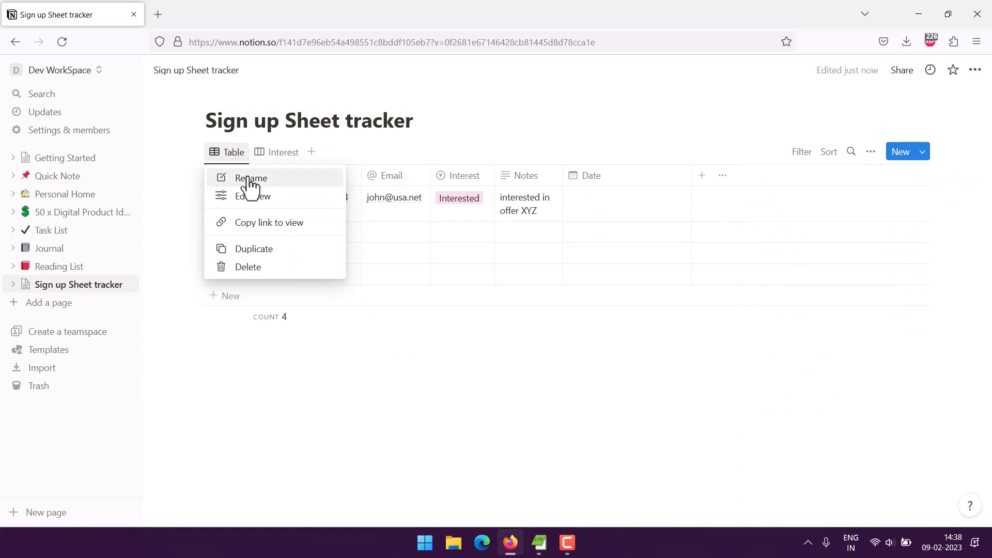
left_click(329, 182)
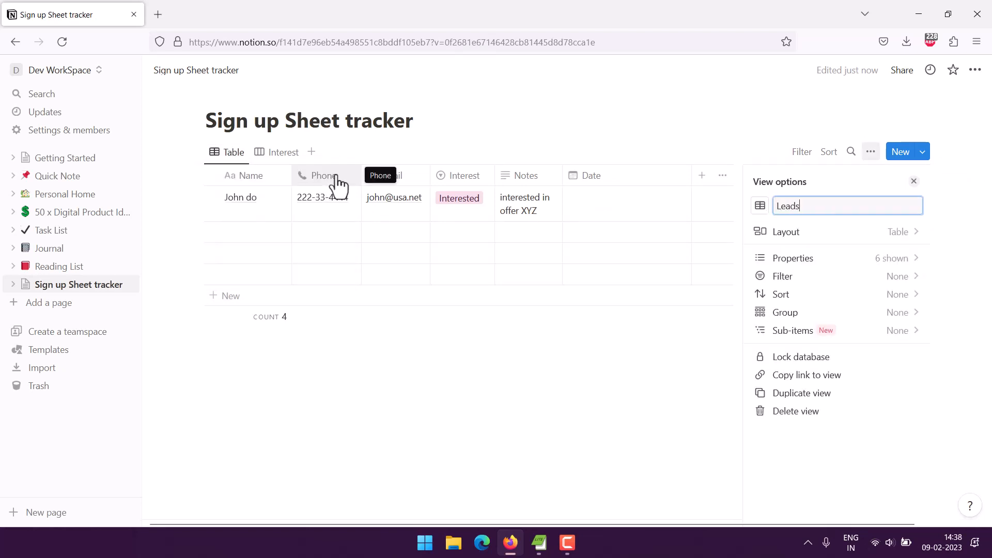
left_click(365, 438)
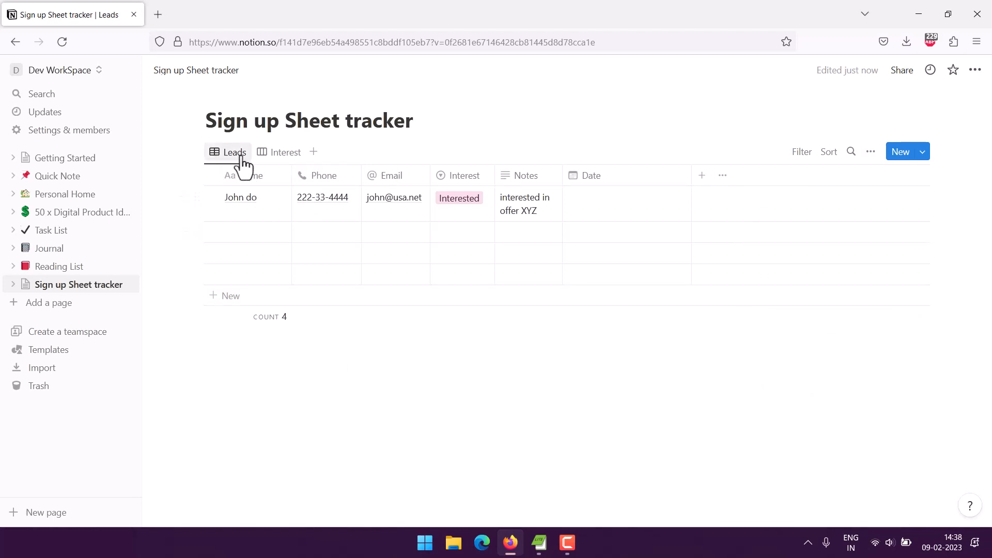
- Look over the Interest board view and return to the Leads table view
left_click(283, 154)
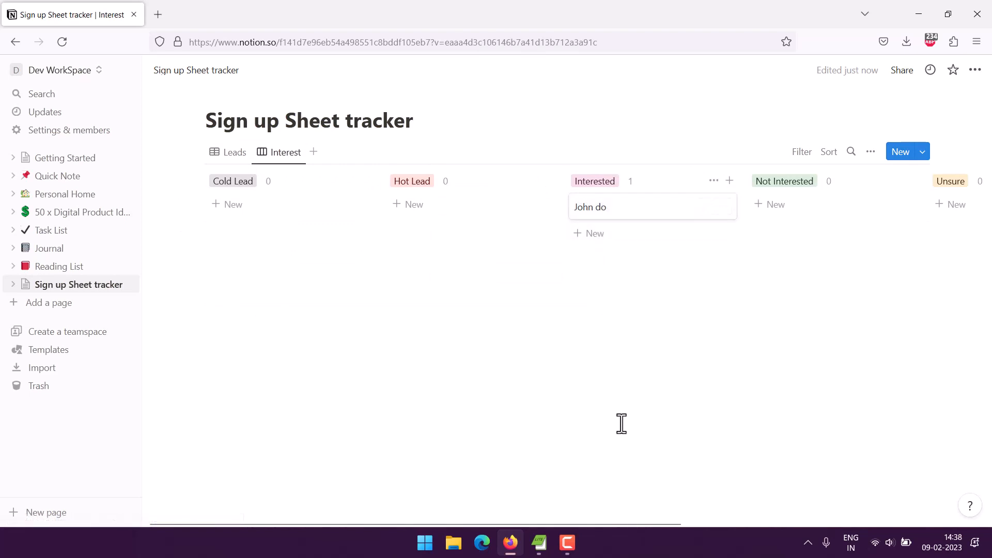
left_click(237, 155)
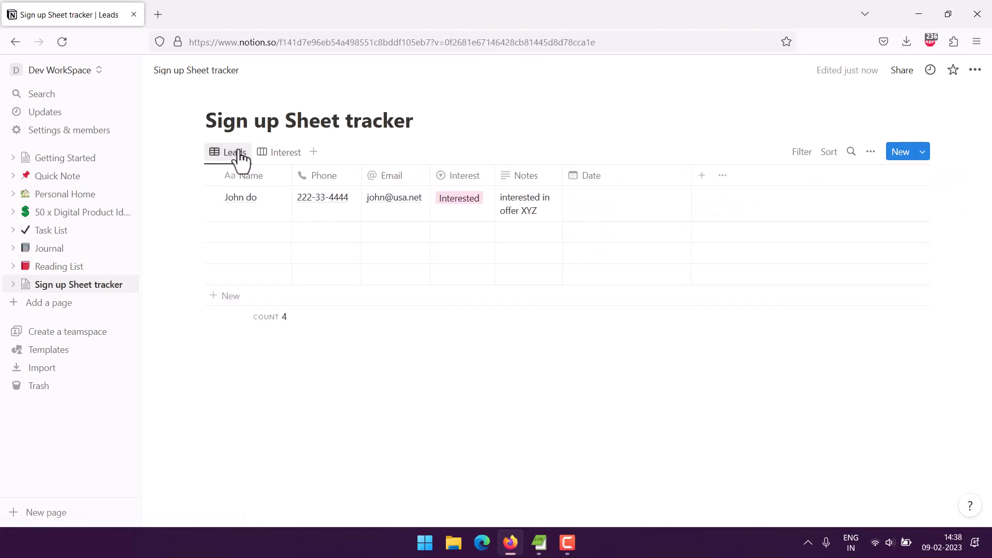
mouse_move(408, 335)
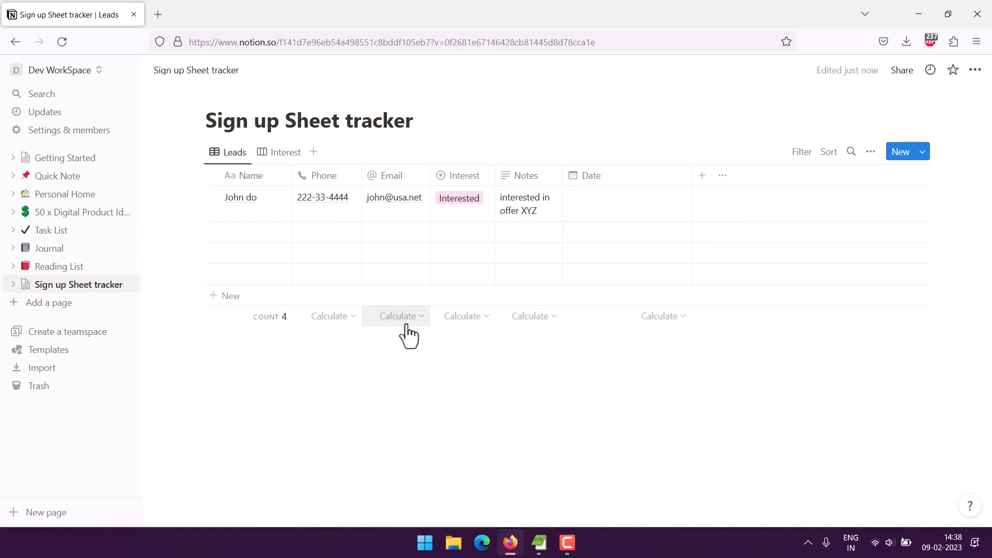